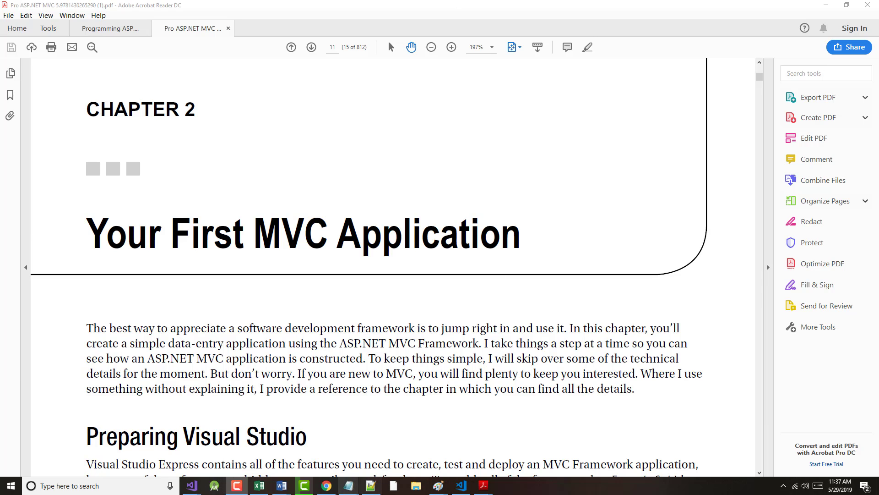
# Step: Look over the Visual Studio downloads page and the Pro ASP.NET MVC 5 book PDF
pyautogui.click(326, 486)
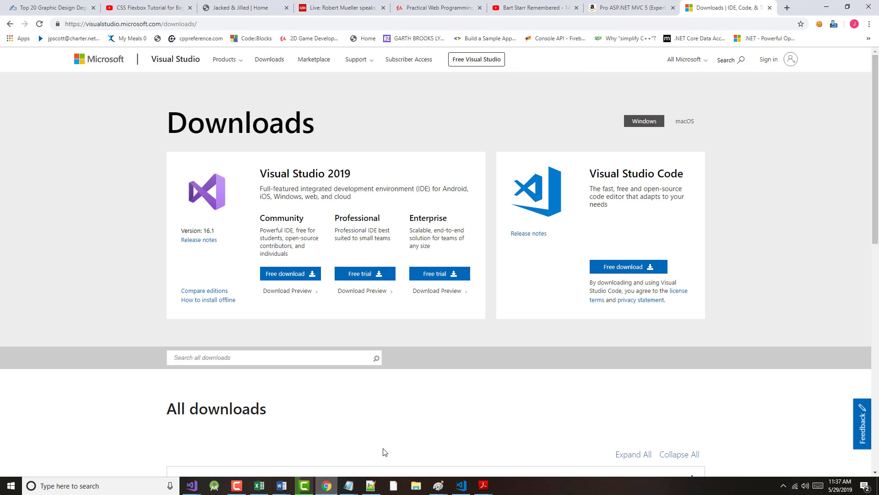
pyautogui.click(626, 9)
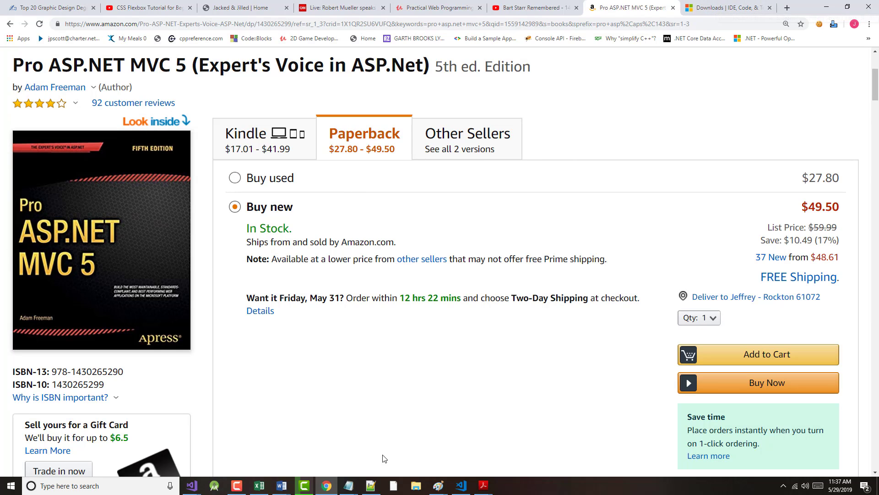
pyautogui.click(482, 489)
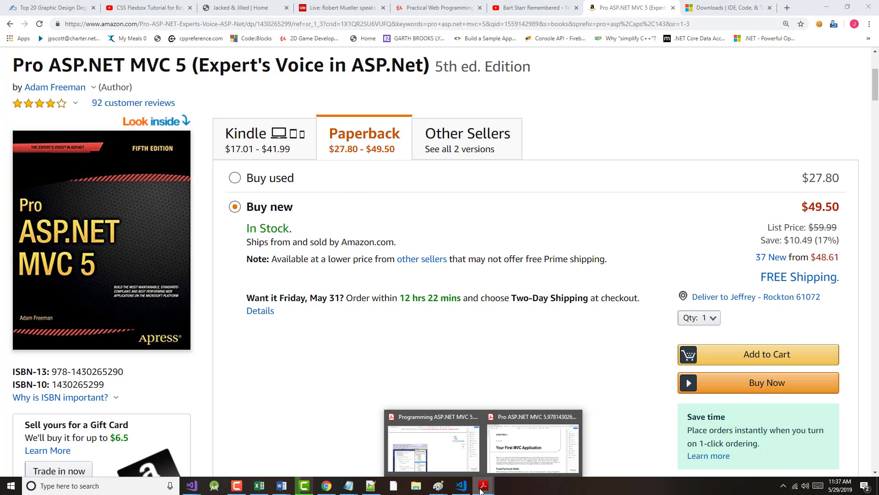
pyautogui.click(504, 460)
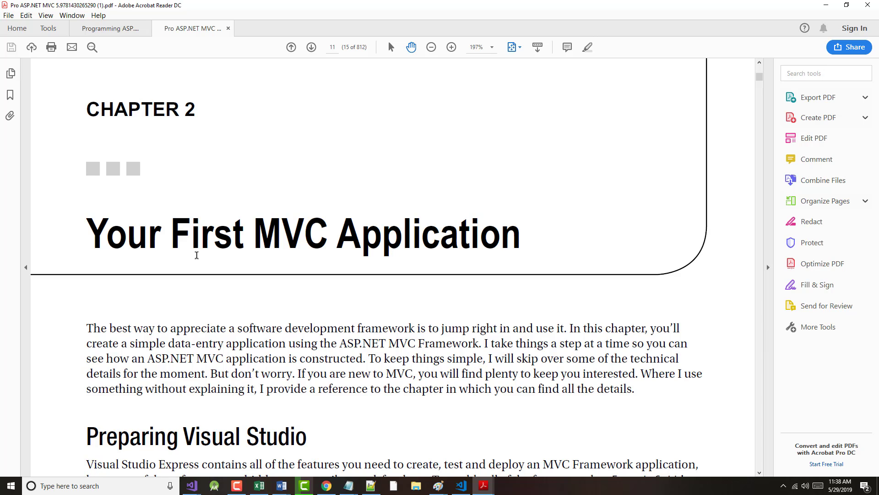
# Step: Open Programs and Features through a Windows search for 'control panel'
pyautogui.click(90, 488)
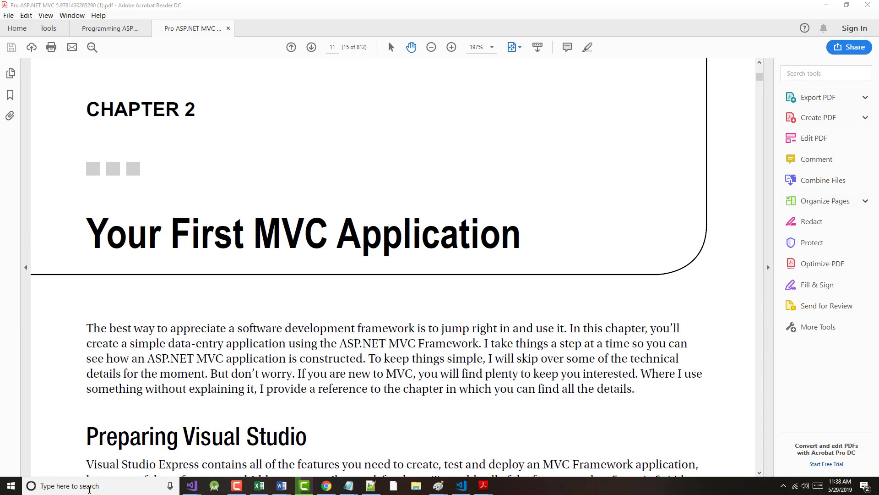
pyautogui.write('contro')
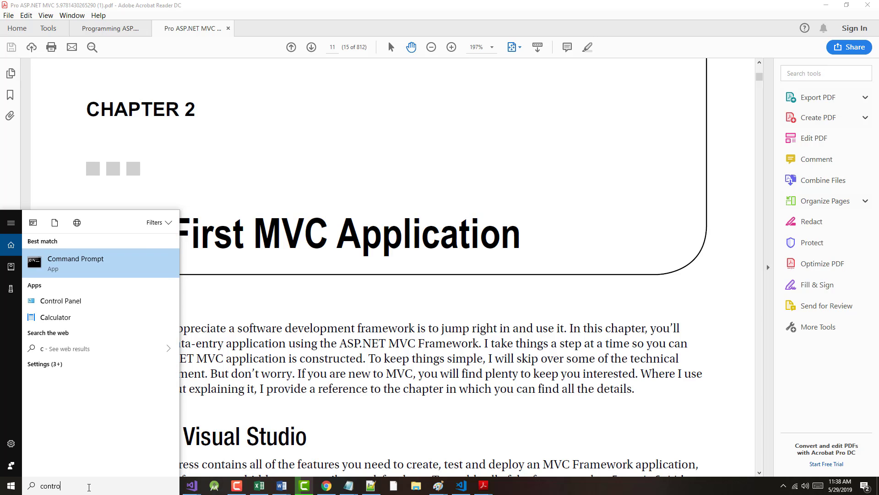
pyautogui.write('l panel')
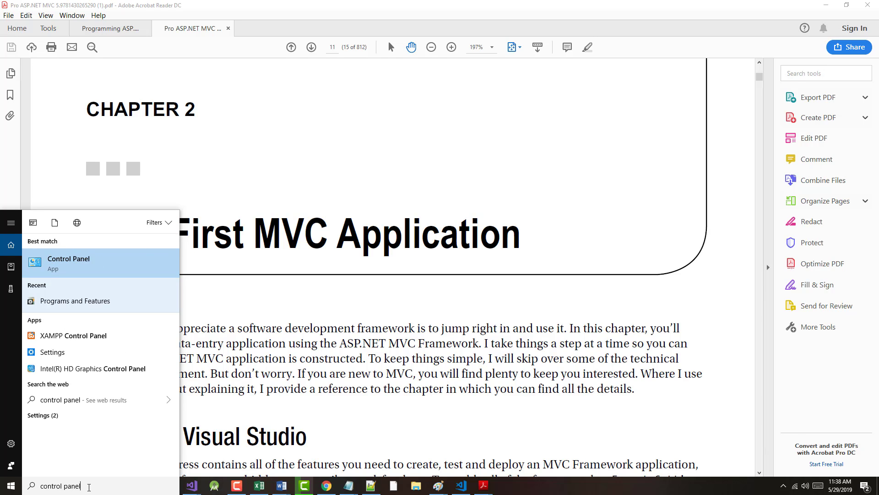
pyautogui.press('Return')
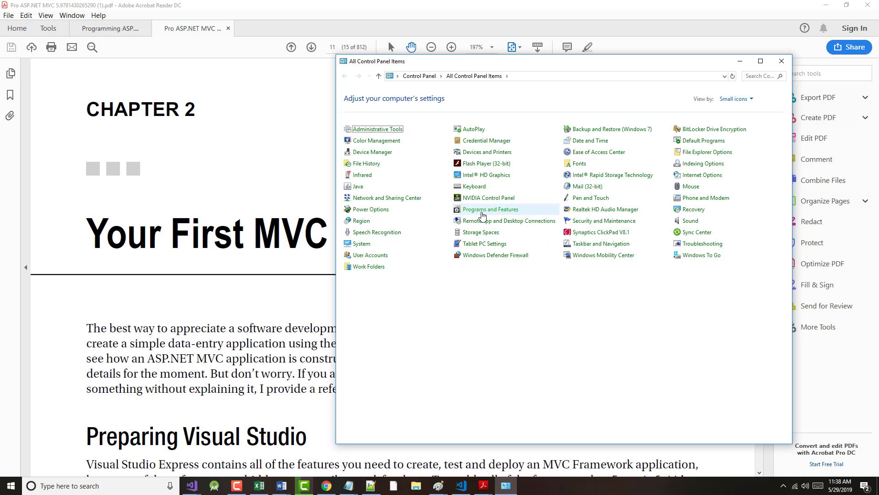
pyautogui.click(483, 212)
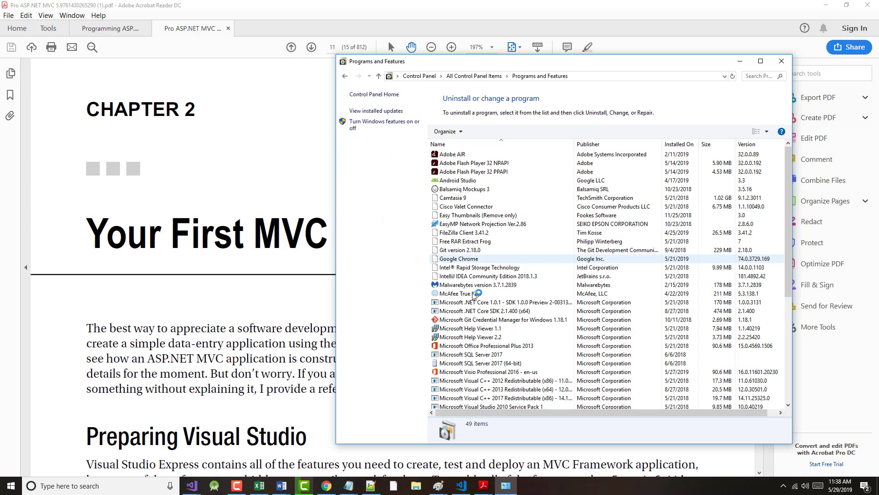
# Step: Choose Uninstall on Visual Studio Community 2017 in the installed programs list
pyautogui.scroll(-8, 594, 314)
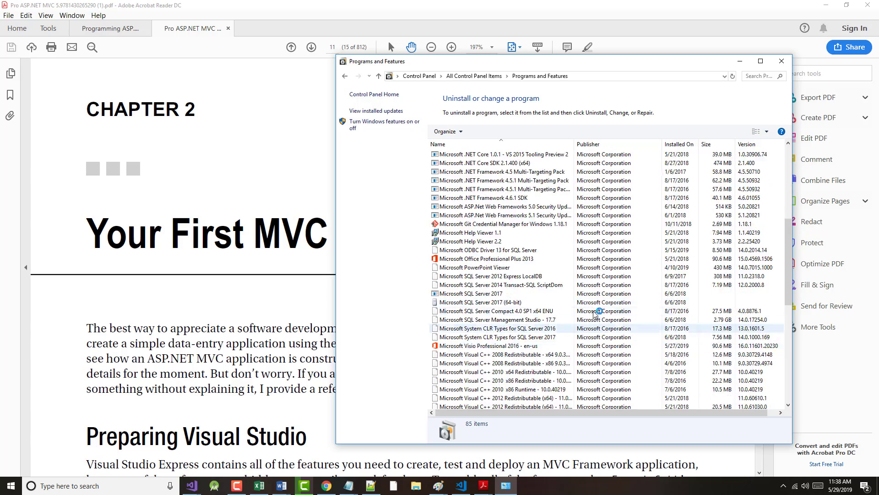
pyautogui.scroll(-8, 609, 314)
pyautogui.scroll(-1, 550, 467)
pyautogui.scroll(-2, 527, 397)
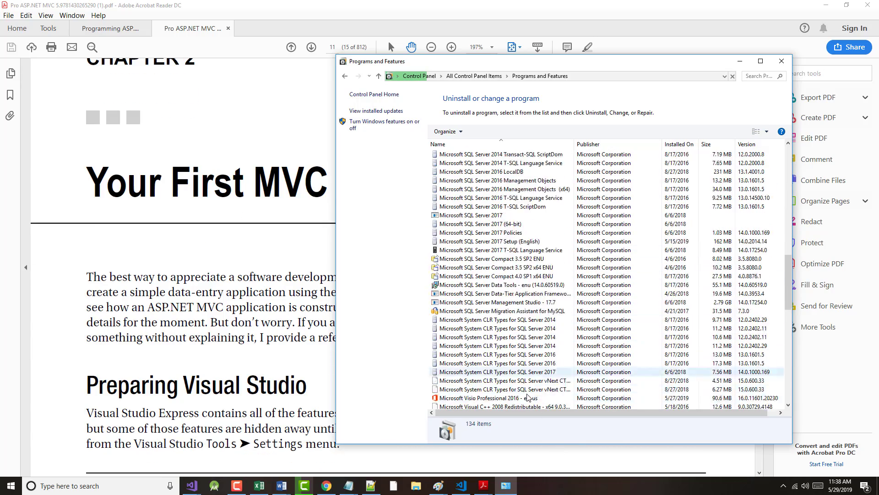
pyautogui.scroll(-12, 527, 397)
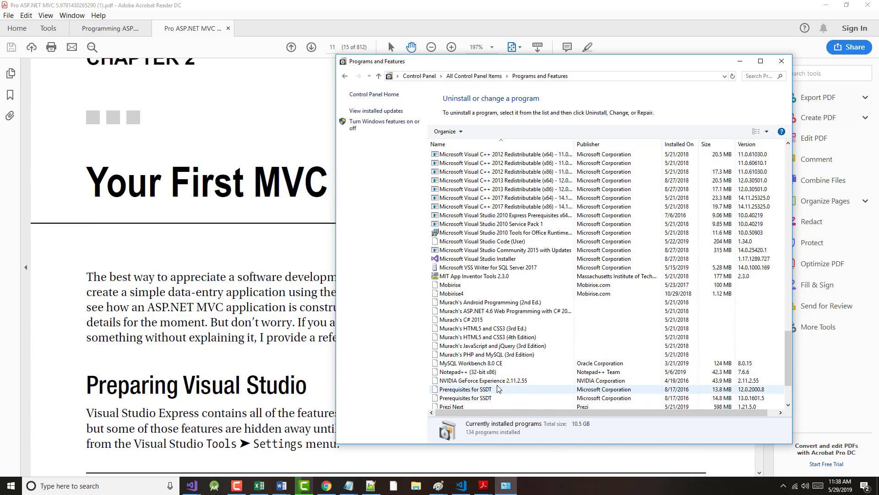
pyautogui.scroll(-3, 499, 389)
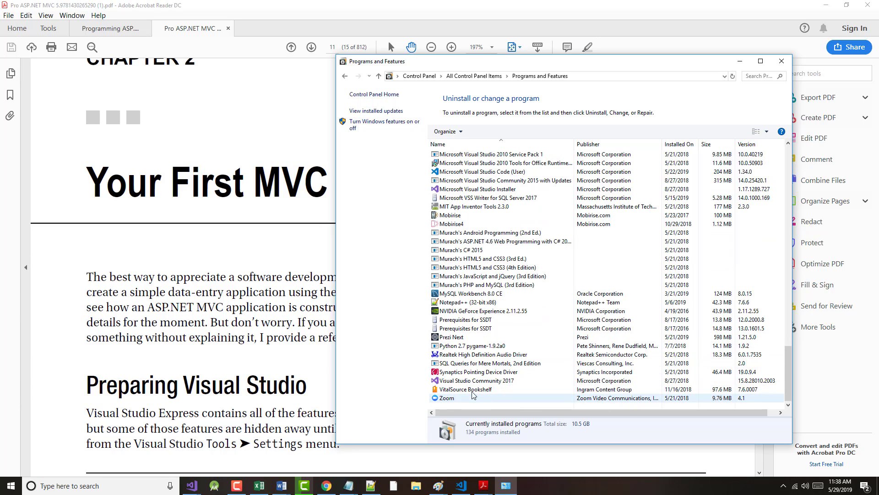
pyautogui.click(468, 382)
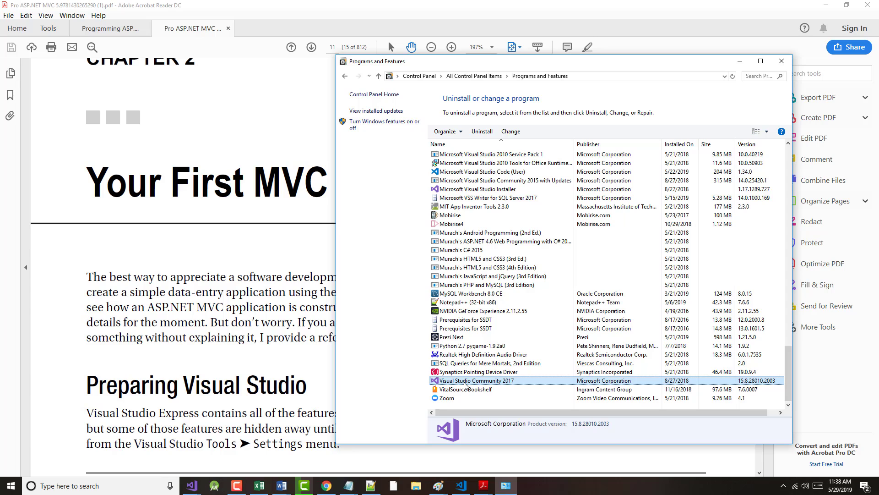
pyautogui.rightClick(464, 384)
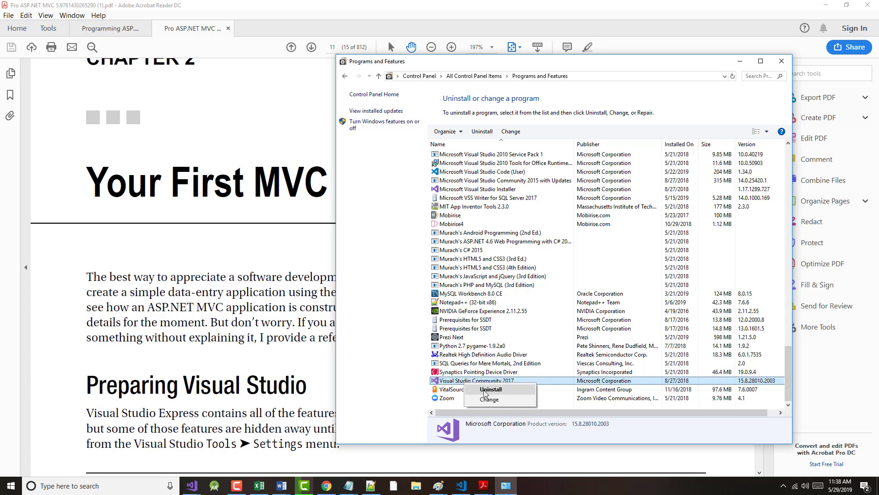
pyautogui.click(485, 393)
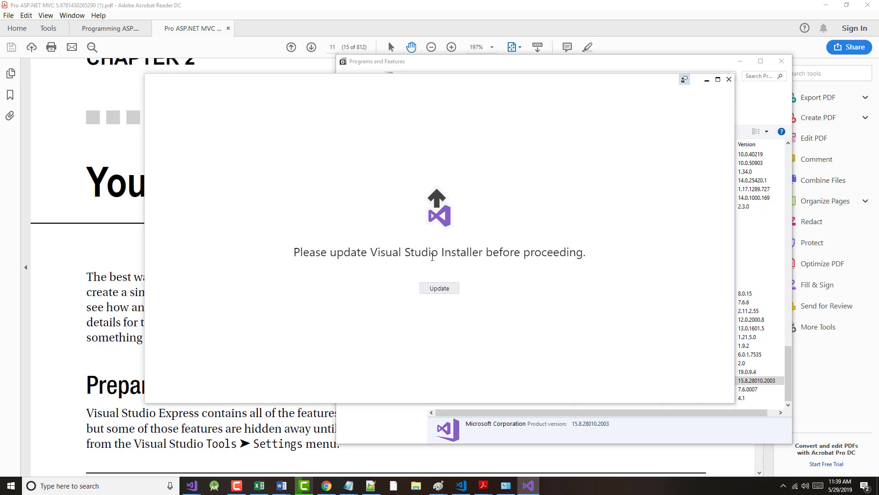
# Step: Accept the Visual Studio Installer self-update so the 2017 uninstall confirmation appears
pyautogui.click(439, 290)
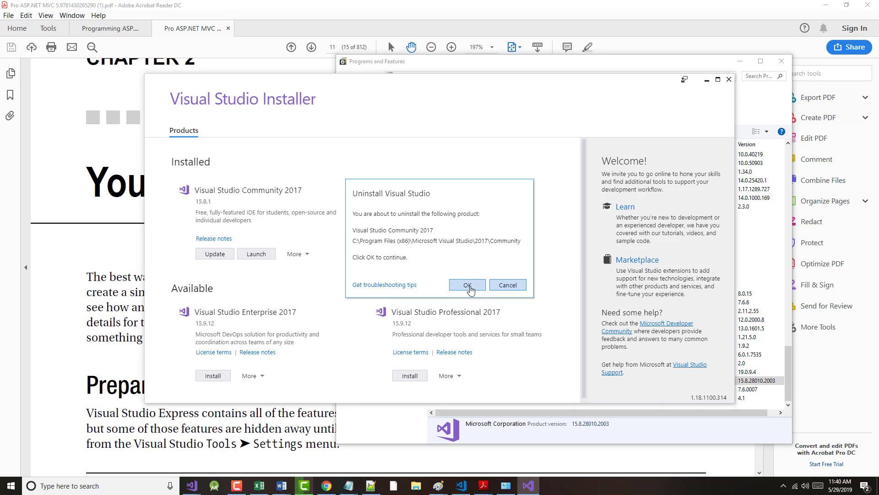
# Step: Confirm uninstalling Visual Studio Community 2017 15.8.1 and launch its feedback survey
pyautogui.click(469, 286)
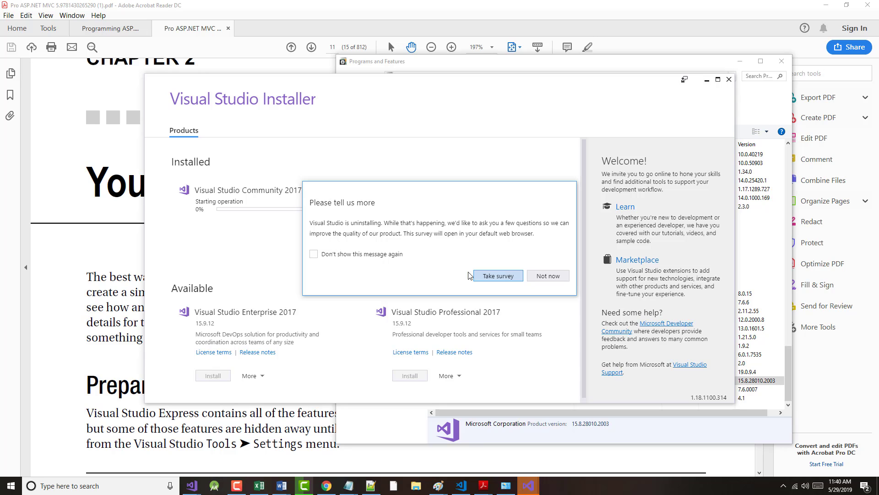
pyautogui.click(486, 276)
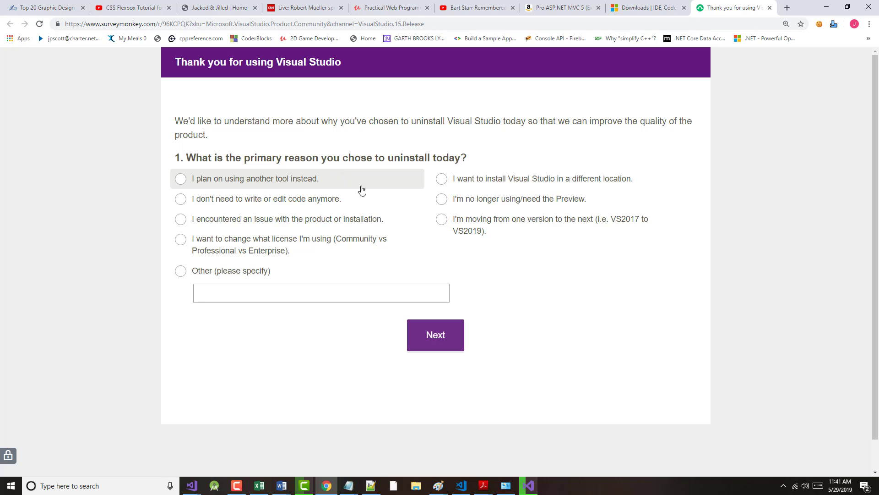
# Step: Answer 'I'm moving from one version to the next' and advance to the next survey page
pyautogui.click(444, 221)
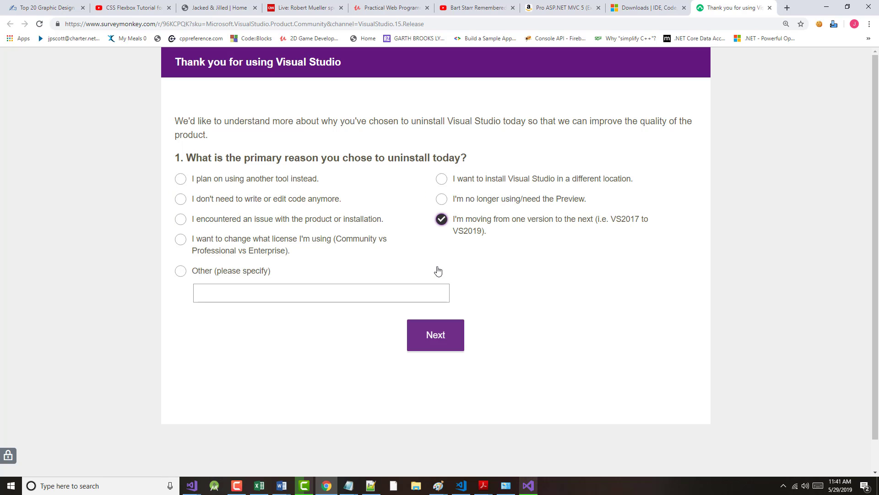
pyautogui.click(440, 336)
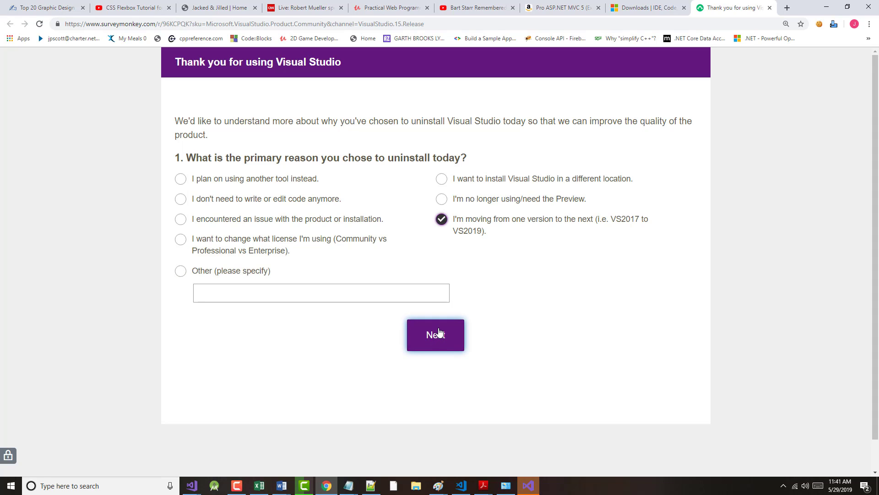
pyautogui.click(439, 330)
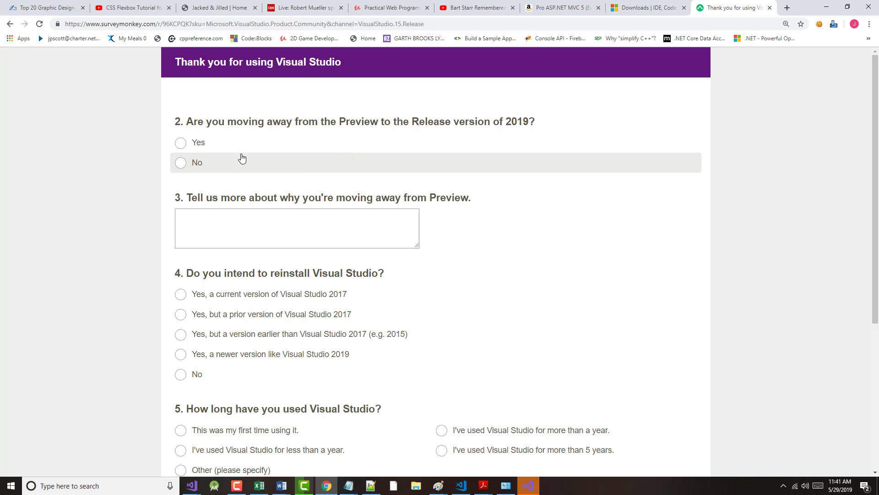
# Step: Answer No to leaving Preview and explain the switch to Visual Studio 2019 Community Edition
pyautogui.click(181, 163)
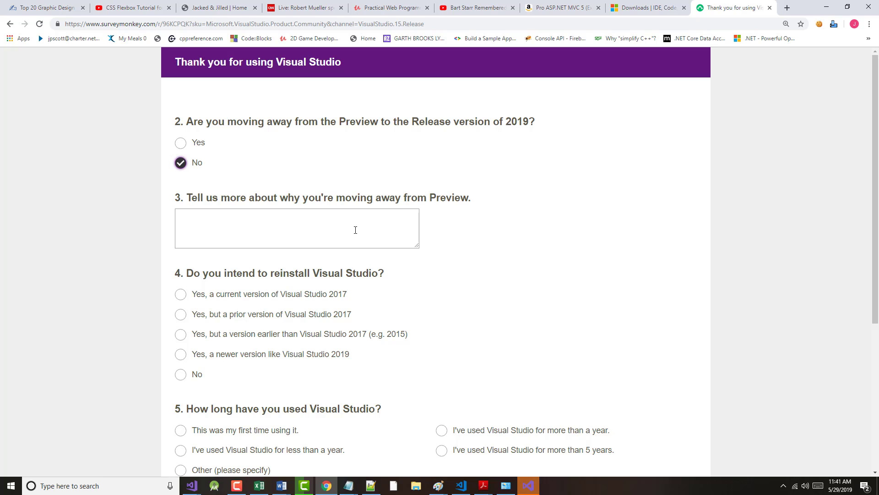
pyautogui.scroll(-1, 320, 220)
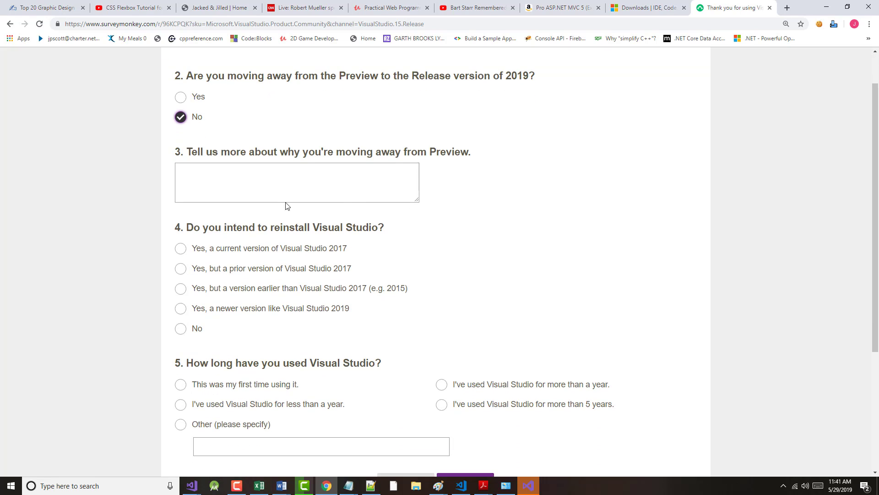
pyautogui.click(261, 179)
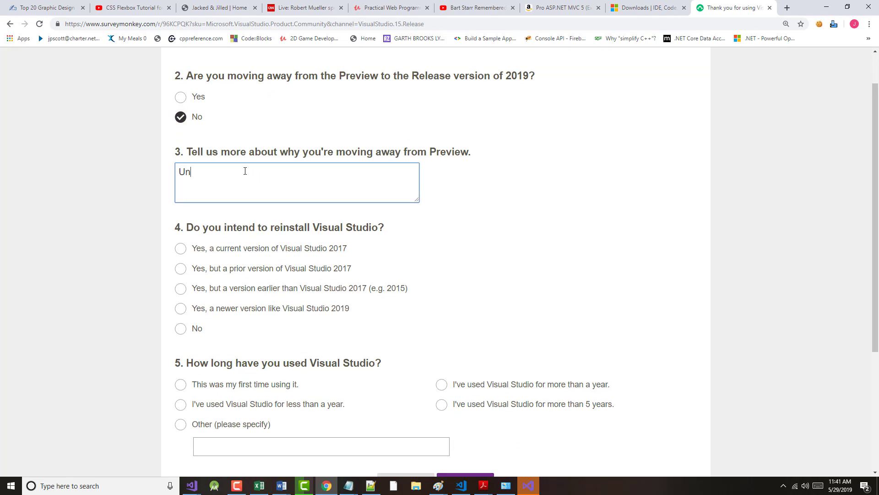
pyautogui.write('Uninstalling Visual Studio 2017 Co')
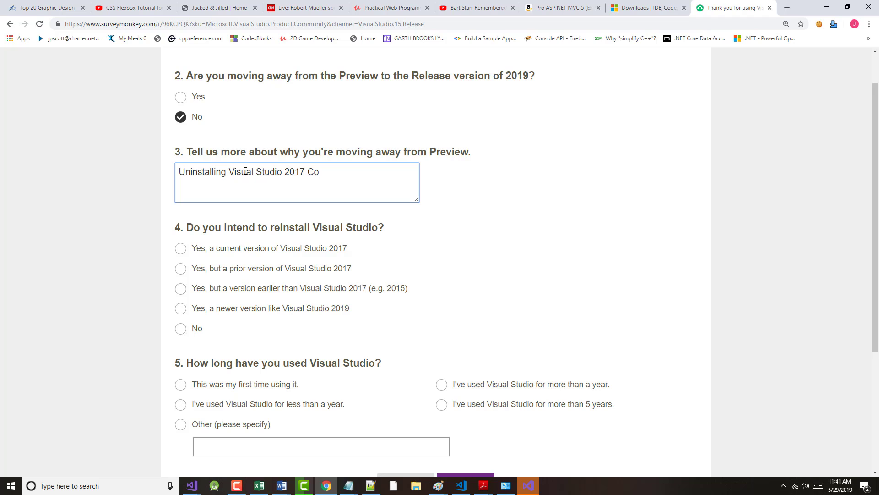
pyautogui.write('mmunity Edition.  Next,')
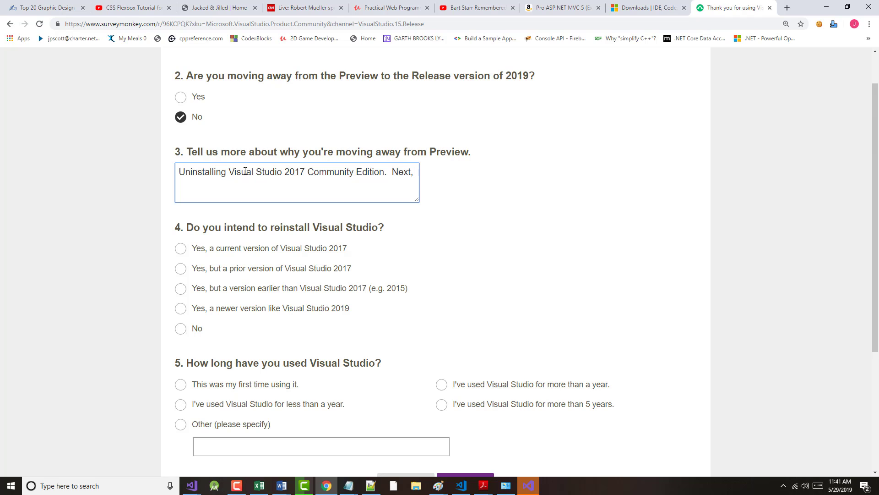
pyautogui.write(' instal')
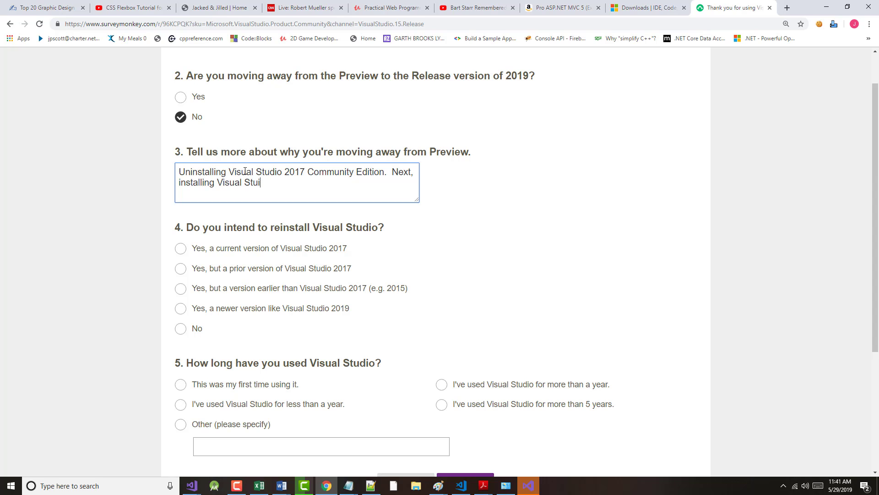
pyautogui.write('ling Visual Studio 2019 COmmu')
pyautogui.press('BackSpace')
pyautogui.press('BackSpace')
pyautogui.press('BackSpace')
pyautogui.press('BackSpace')
pyautogui.press('BackSpace')
pyautogui.write('Community Edi')
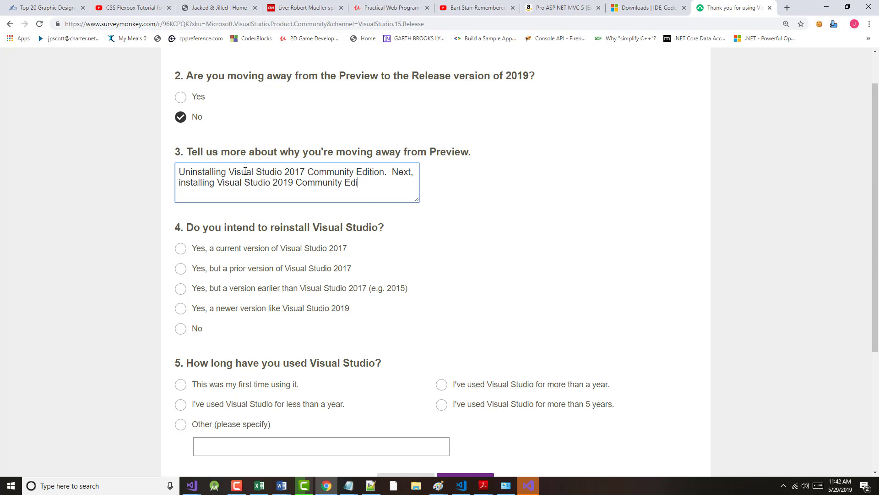
pyautogui.write('tion.')
# Step: Choose 'Yes, a newer version like Visual Studio 2019' and 'more than 5 years', then continue
pyautogui.click(190, 315)
pyautogui.scroll(-1, 380, 356)
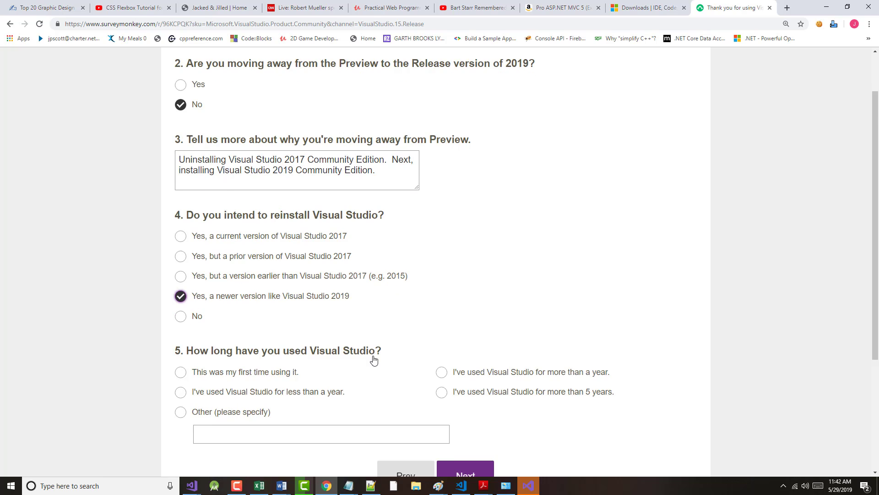
pyautogui.scroll(-1, 324, 350)
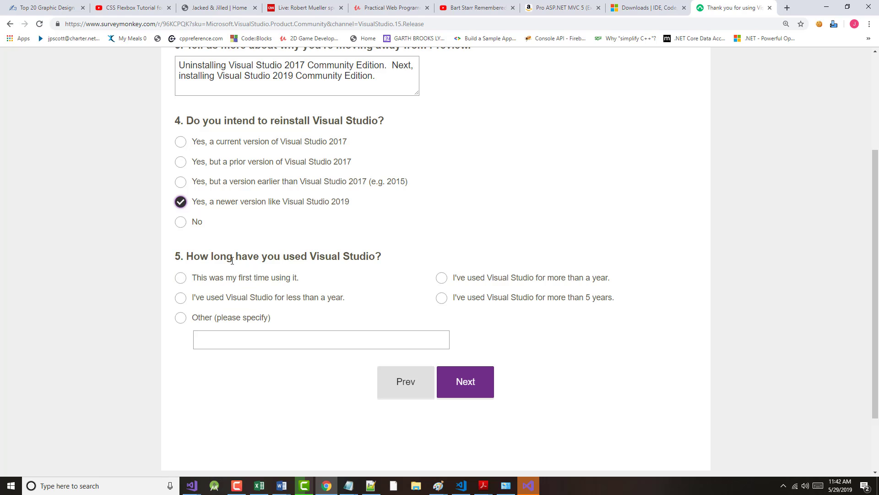
pyautogui.click(444, 300)
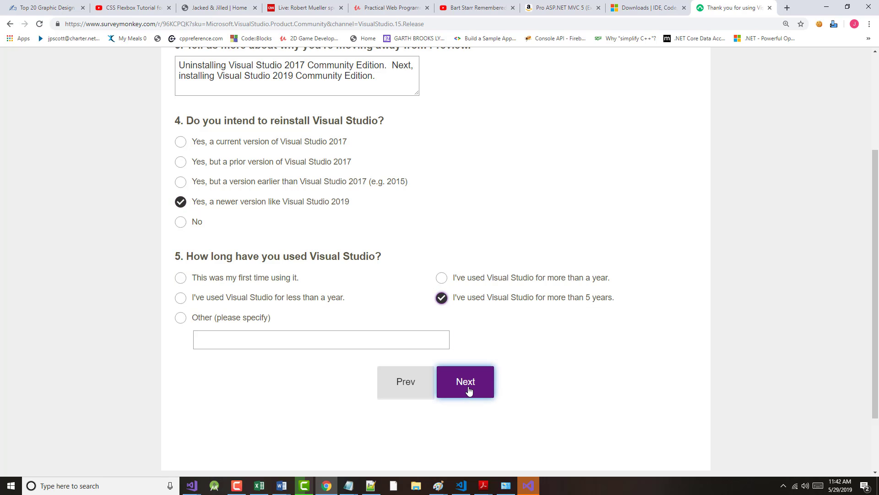
pyautogui.click(467, 387)
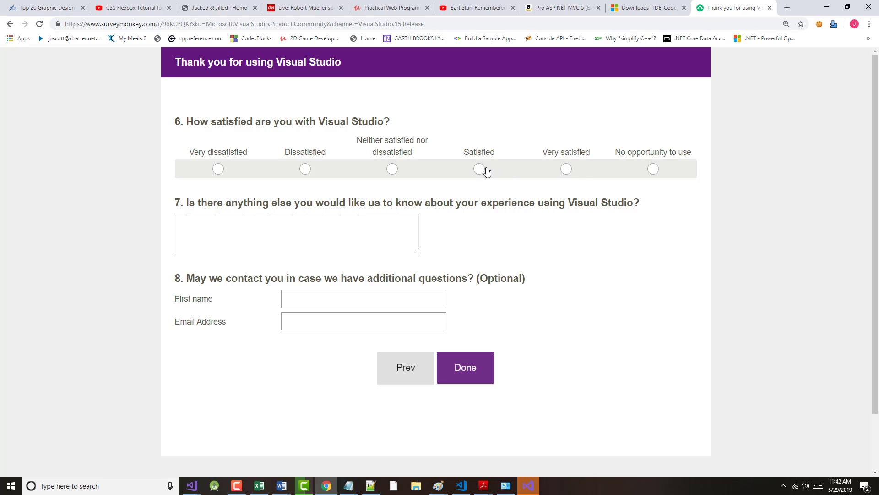
# Step: Rate Visual Studio 'Very satisfied' and enter the contact's first name and e-mail address
pyautogui.click(567, 170)
pyautogui.click(339, 305)
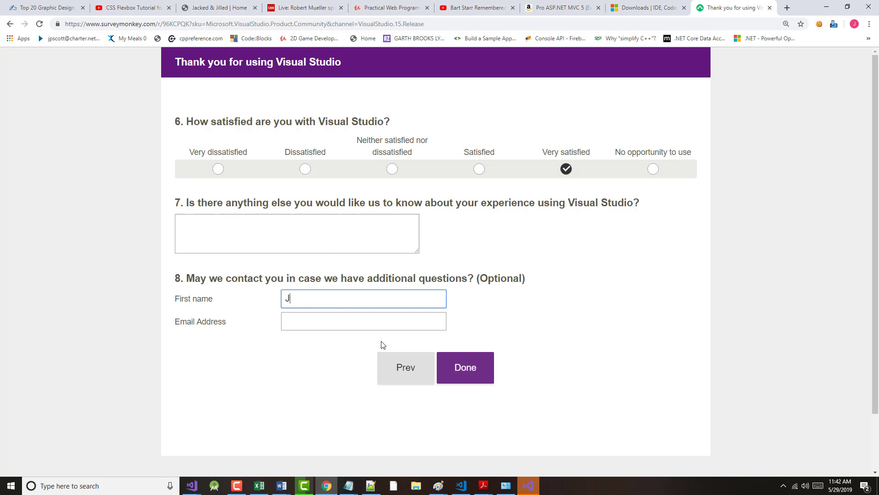
pyautogui.write('Jeff')
pyautogui.press('Tab')
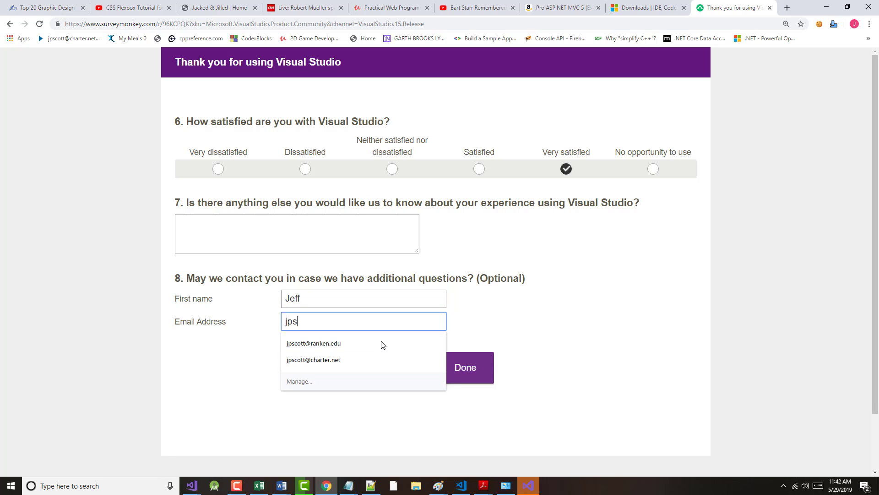
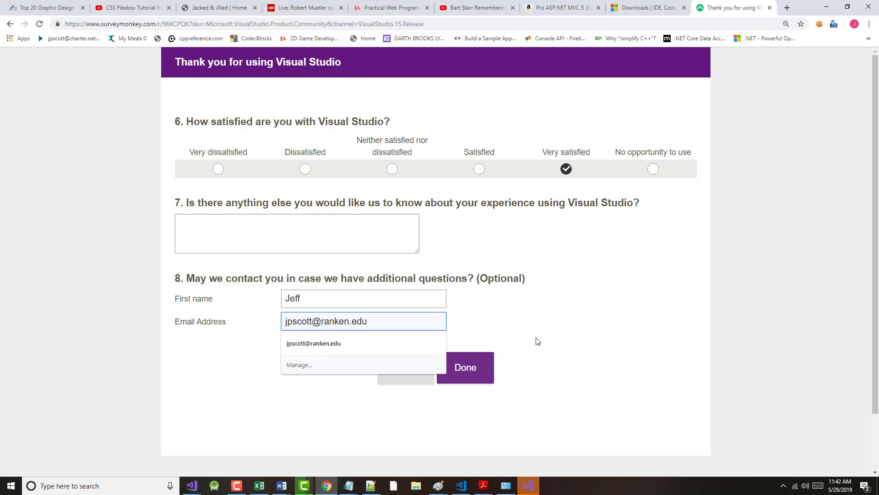
pyautogui.click(589, 329)
# Step: Submit the survey with Done and scroll through the SurveyMonkey thank-you page
pyautogui.click(475, 371)
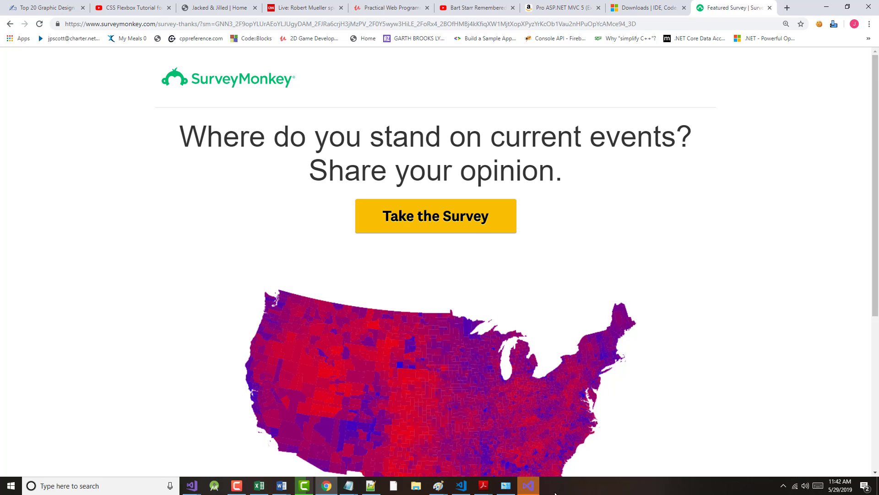
pyautogui.scroll(-4, 471, 403)
pyautogui.scroll(2, 444, 413)
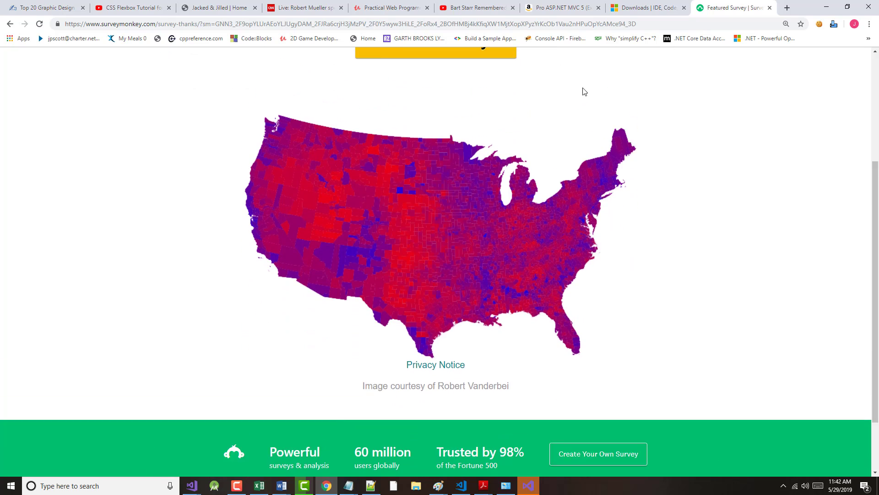
# Step: Close the survey tab, then briefly check and minimize Programs and Features
pyautogui.click(770, 8)
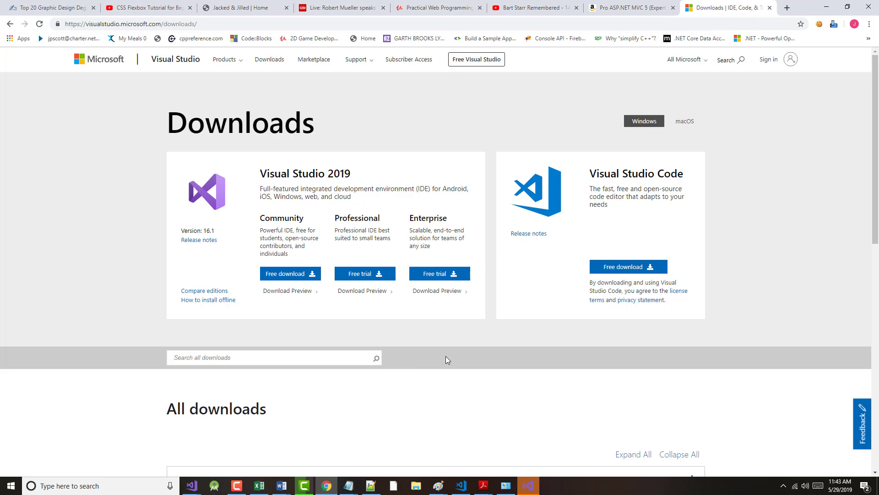
pyautogui.moveTo(512, 487)
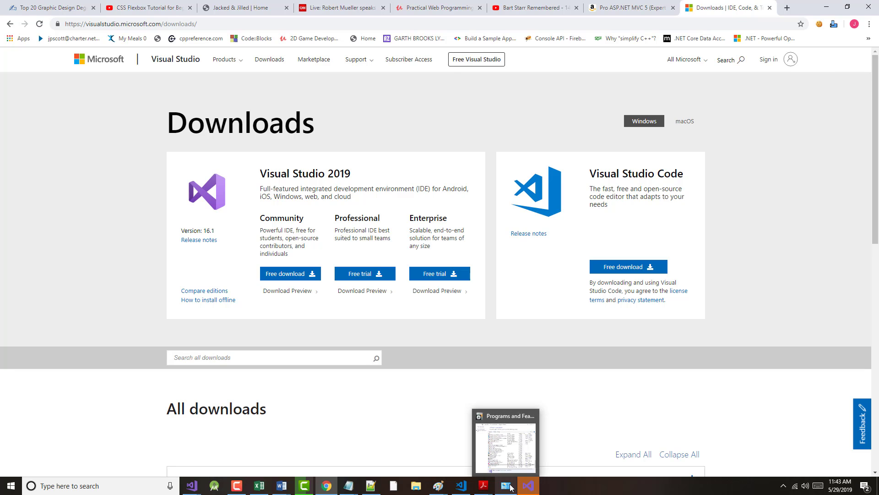
pyautogui.click(512, 488)
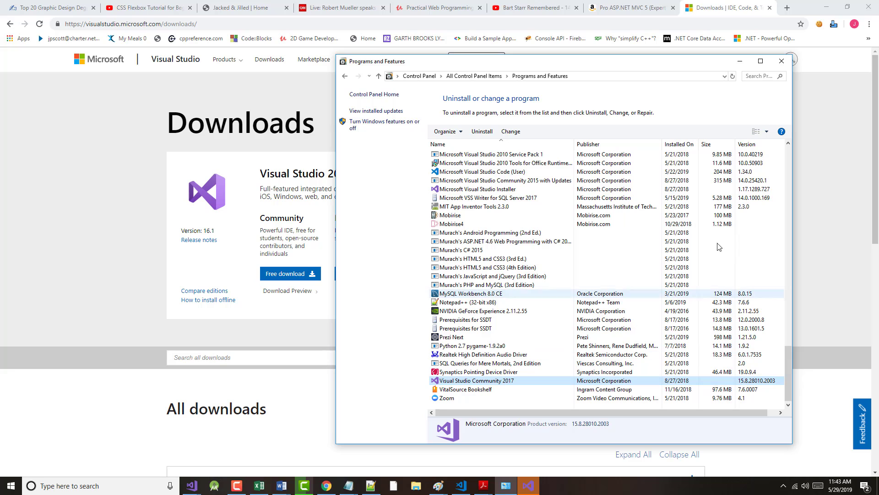
pyautogui.click(740, 61)
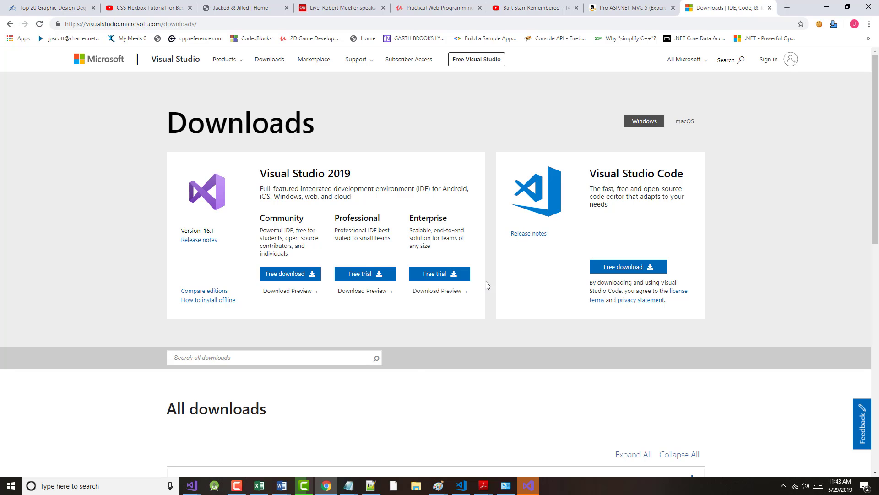
# Step: Expand Visual Studio 2019 under All downloads to list its four editions
pyautogui.scroll(-5, 467, 392)
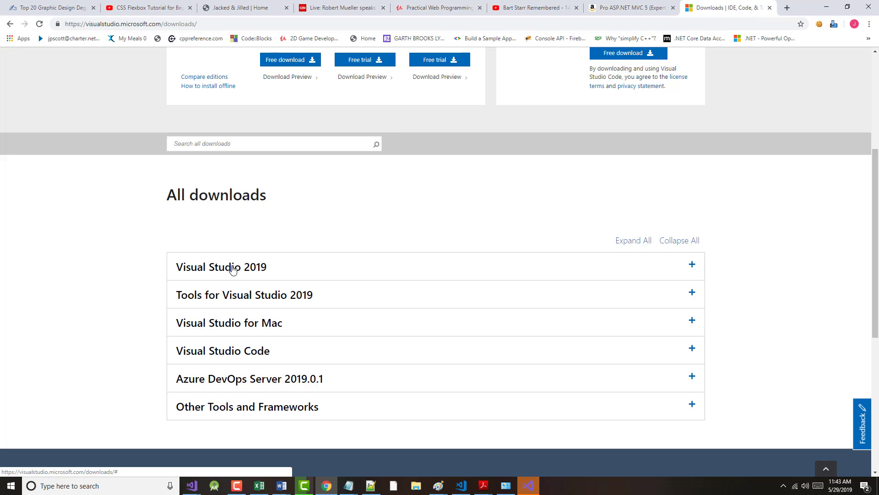
pyautogui.click(692, 264)
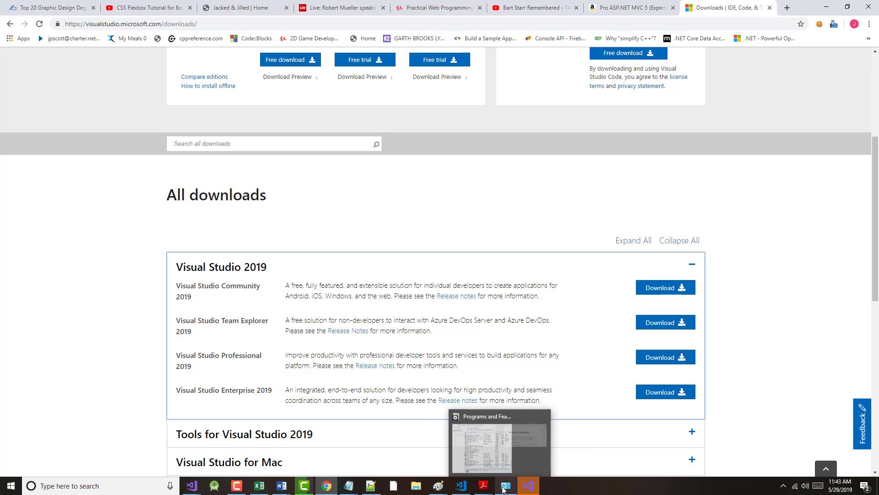
pyautogui.moveTo(520, 490)
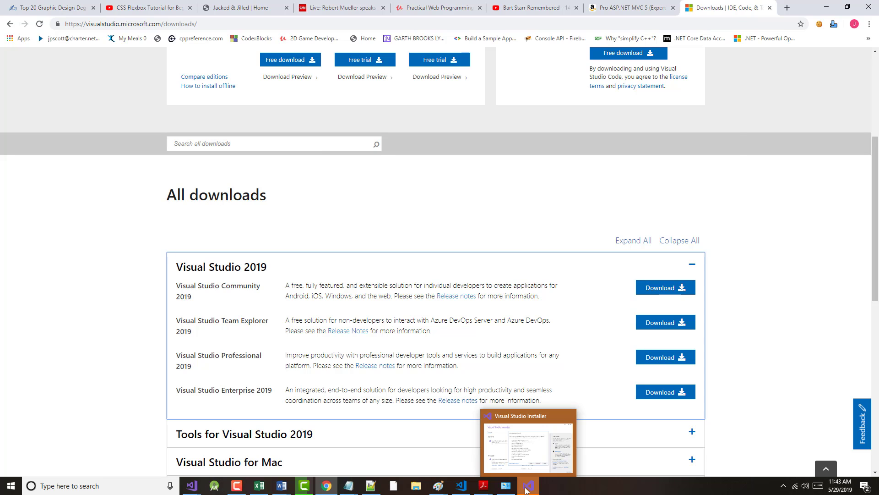
# Step: Retry the Installer's blocking-process check, leaving three, and close the about.html editor window
pyautogui.click(527, 489)
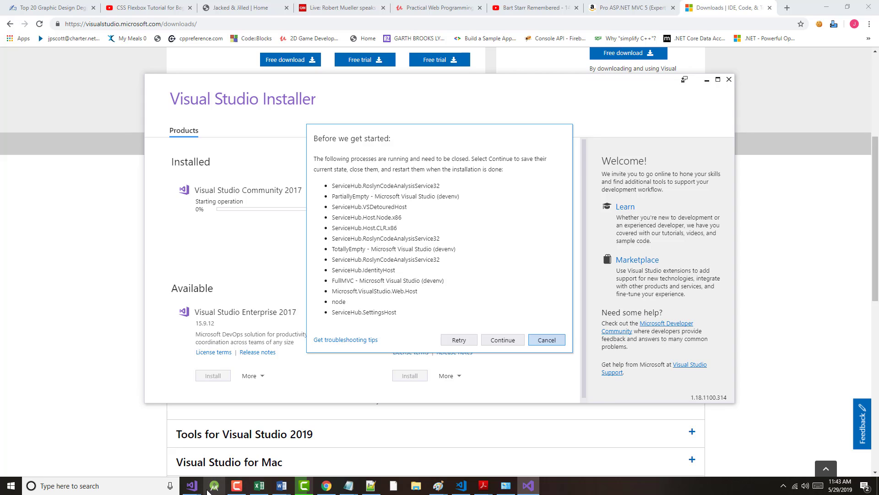
pyautogui.moveTo(193, 489)
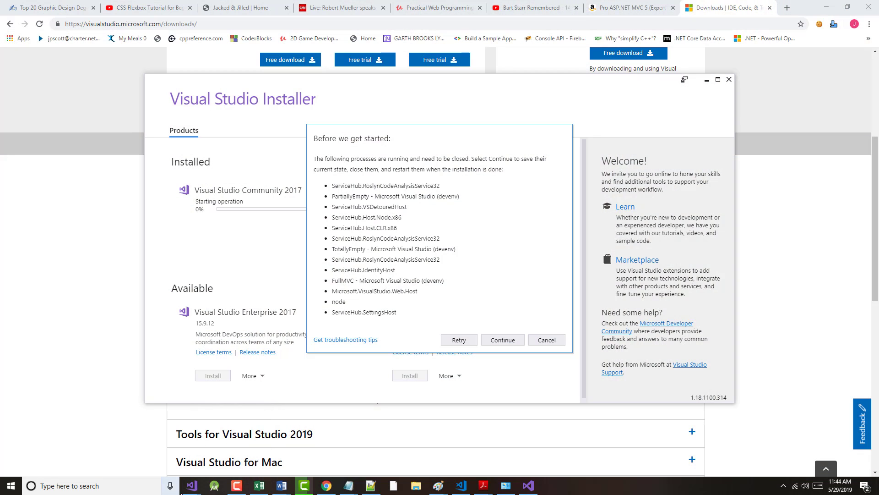
pyautogui.moveTo(189, 489)
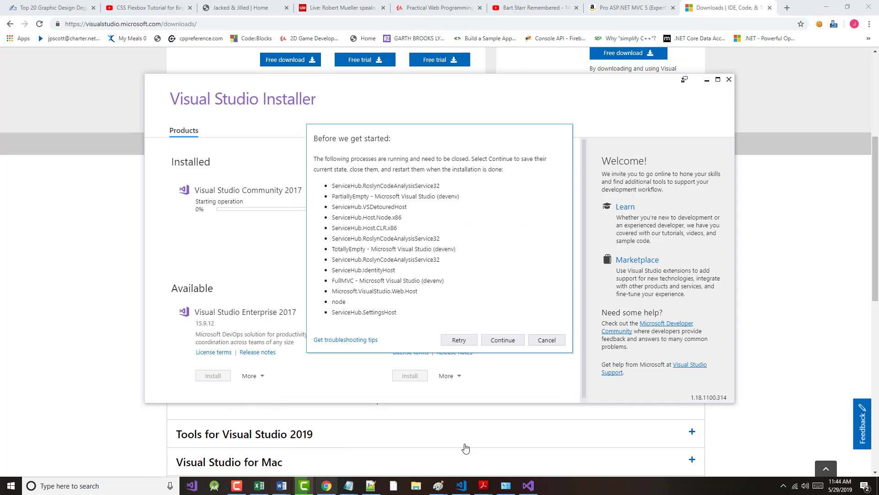
pyautogui.click(458, 339)
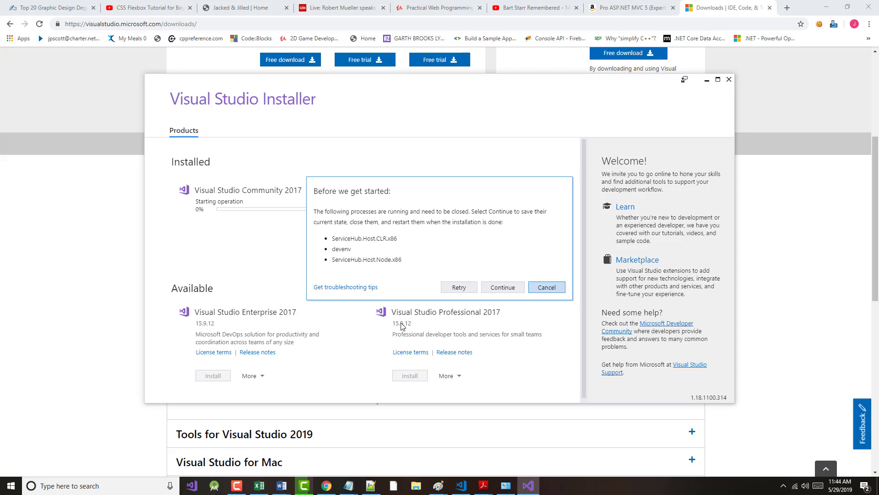
pyautogui.hotkey('alt', 'Tab')
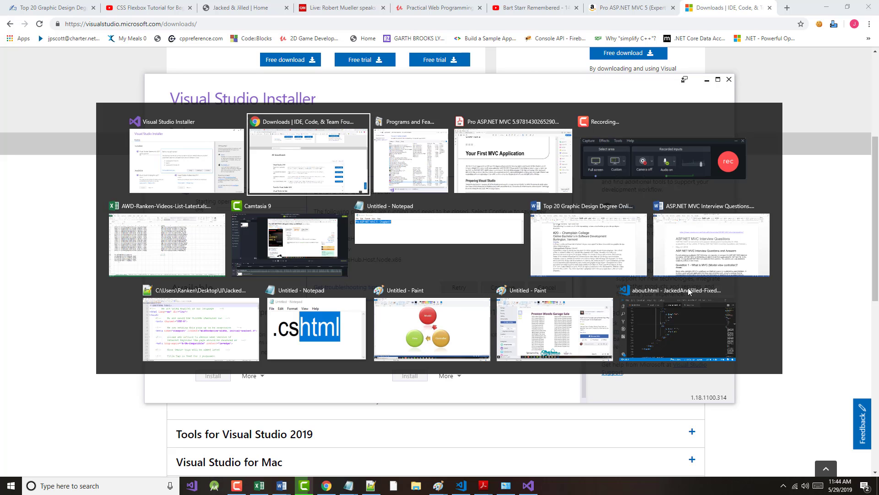
pyautogui.click(731, 291)
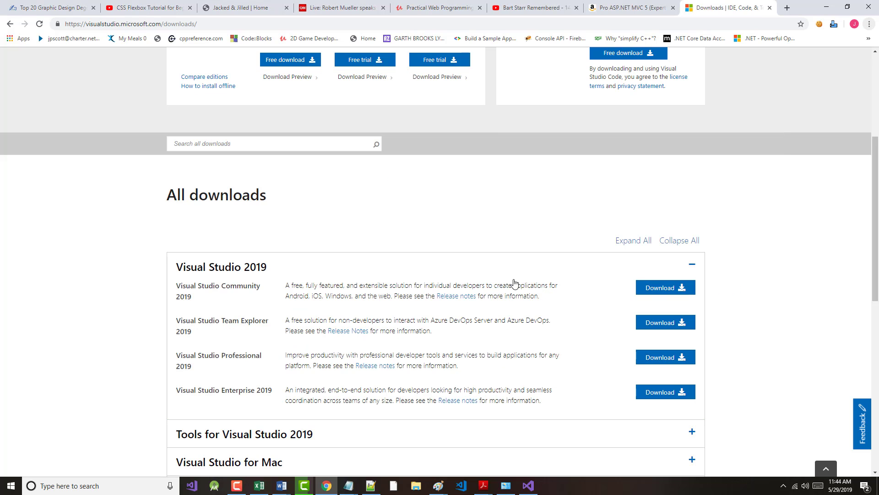
# Step: Continue the Visual Studio Community 2017 uninstall and close the blocking Visual Studio Code editor
pyautogui.scroll(4, 385, 245)
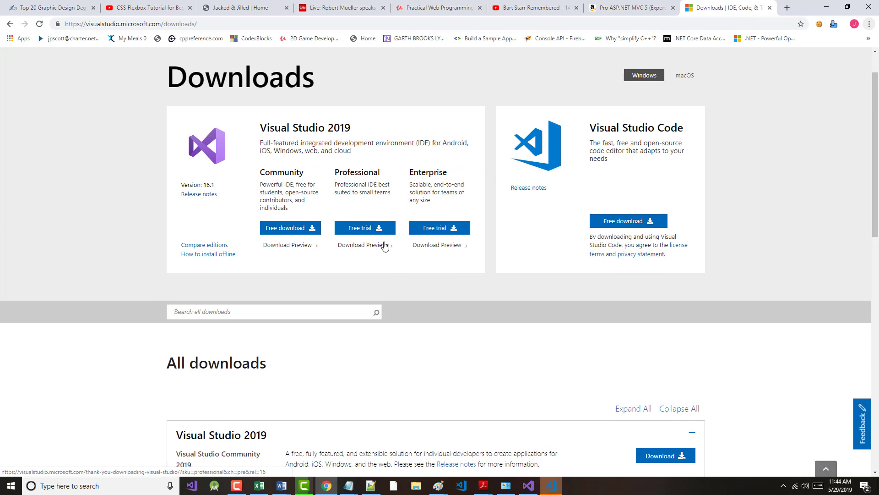
pyautogui.scroll(1, 384, 245)
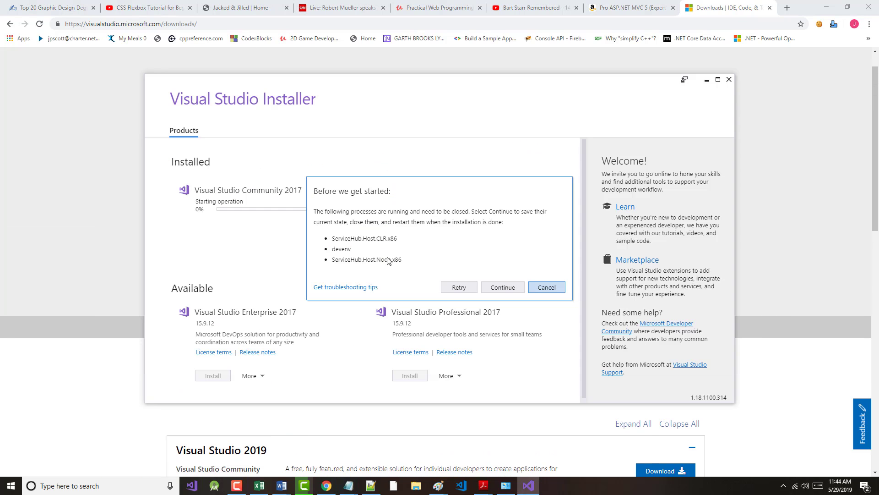
pyautogui.click(482, 288)
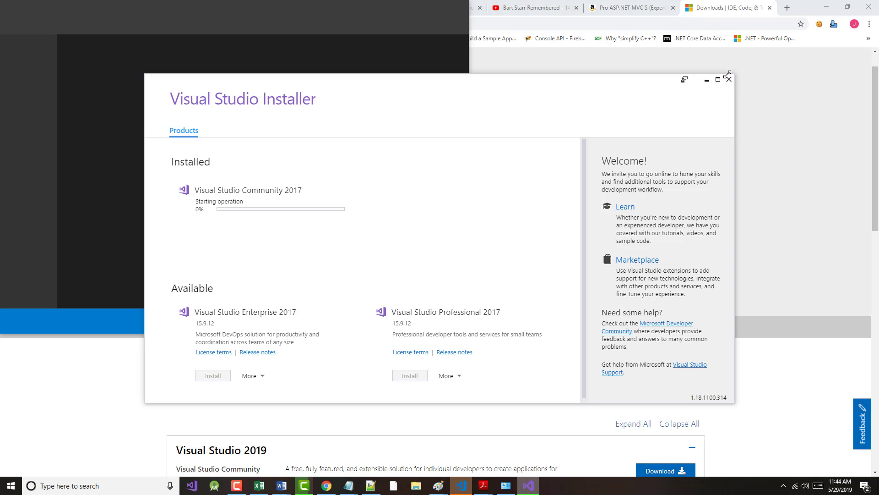
pyautogui.moveTo(432, 89); pyautogui.dragTo(759, 40)
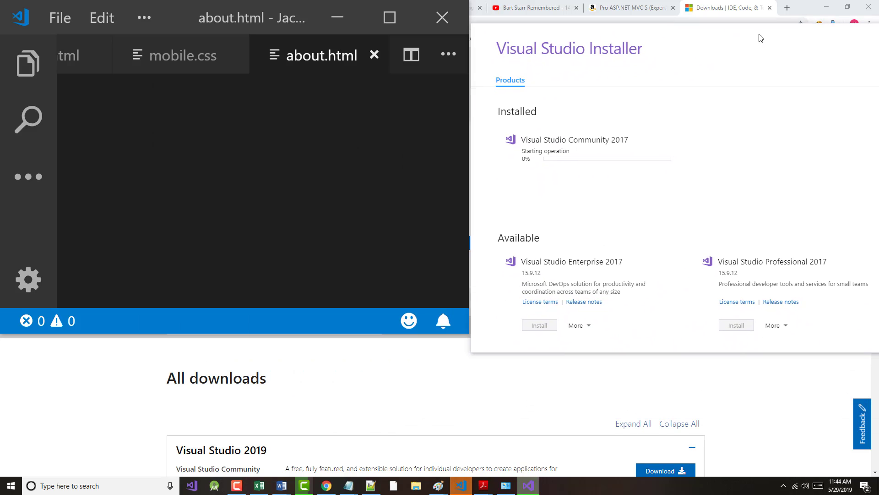
pyautogui.click(443, 20)
pyautogui.click(443, 20)
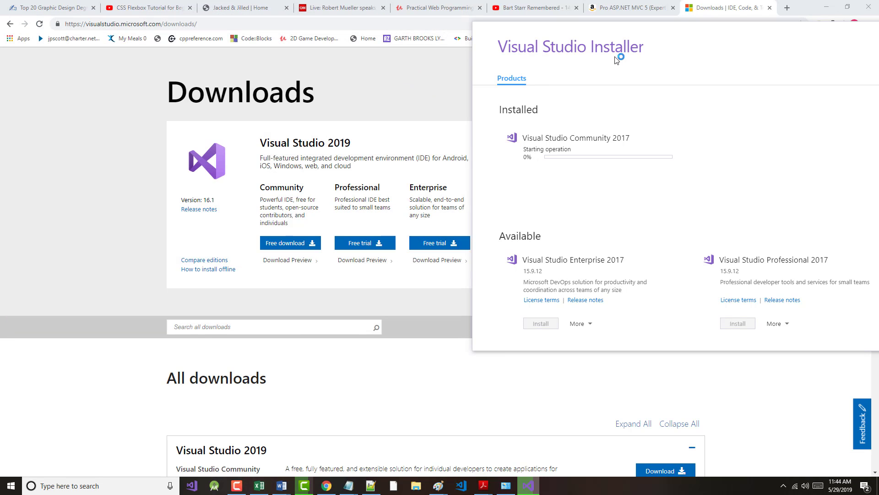
# Step: Recentre the installer window and confirm Programs and Features no longer lists Visual Studio 2017
pyautogui.moveTo(725, 39); pyautogui.dragTo(528, 31)
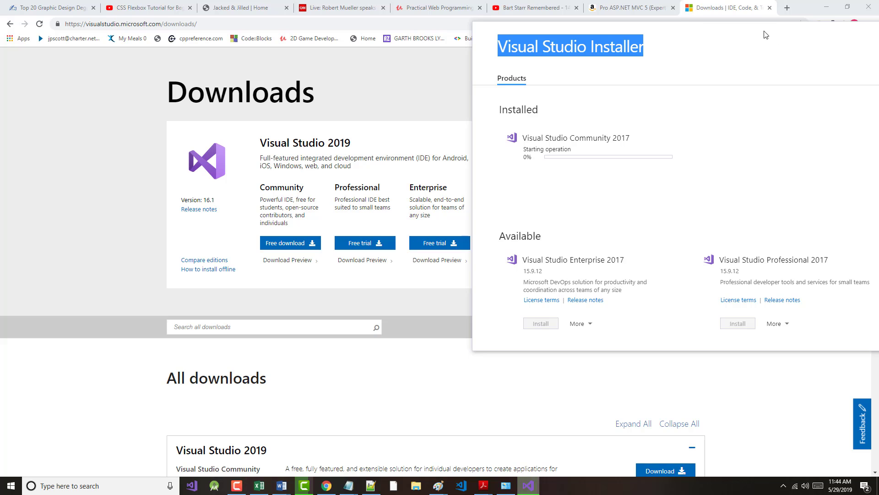
pyautogui.moveTo(746, 39); pyautogui.dragTo(428, 54)
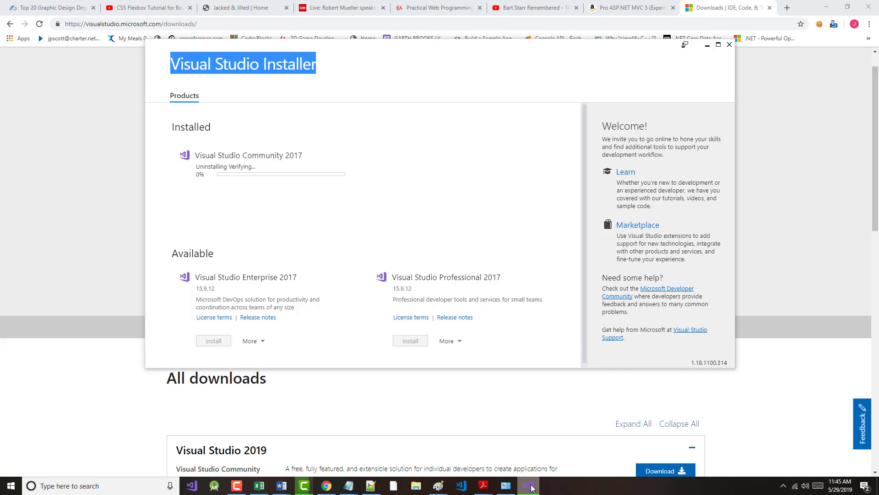
pyautogui.moveTo(531, 488)
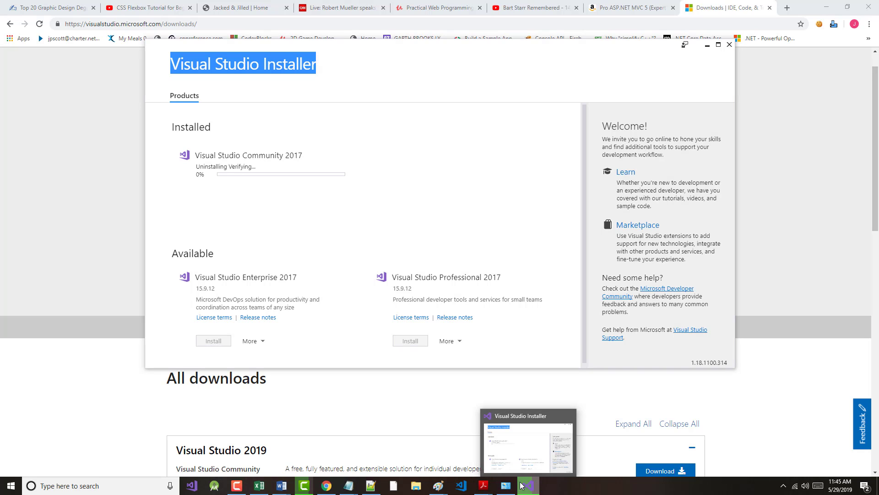
pyautogui.click(234, 486)
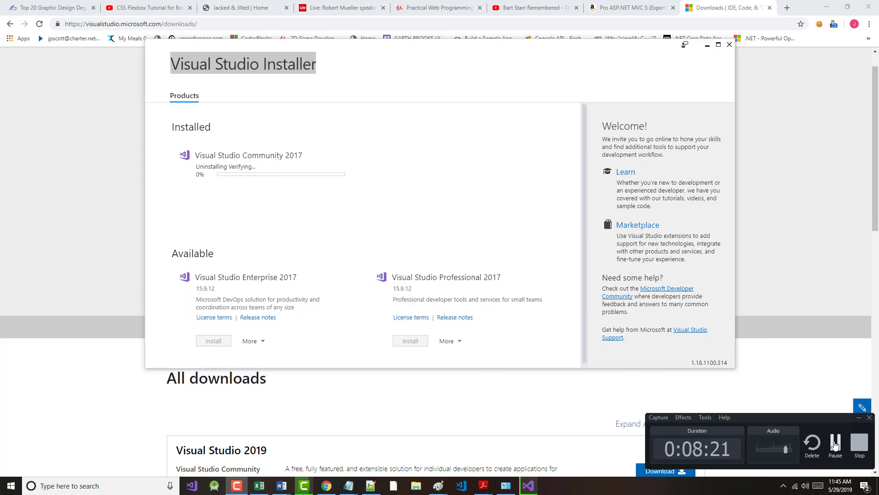
pyautogui.click(827, 439)
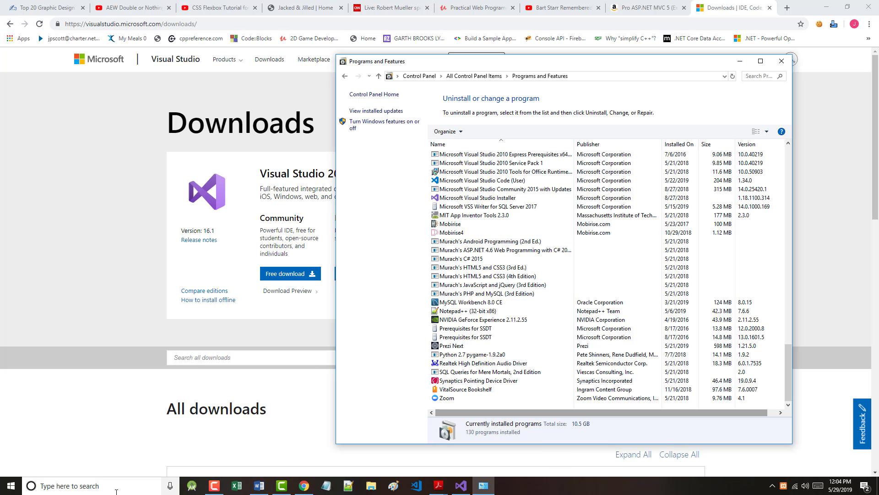
# Step: Close Programs and Features to return to Chrome's Visual Studio 2019 Community downloads page
pyautogui.click(214, 485)
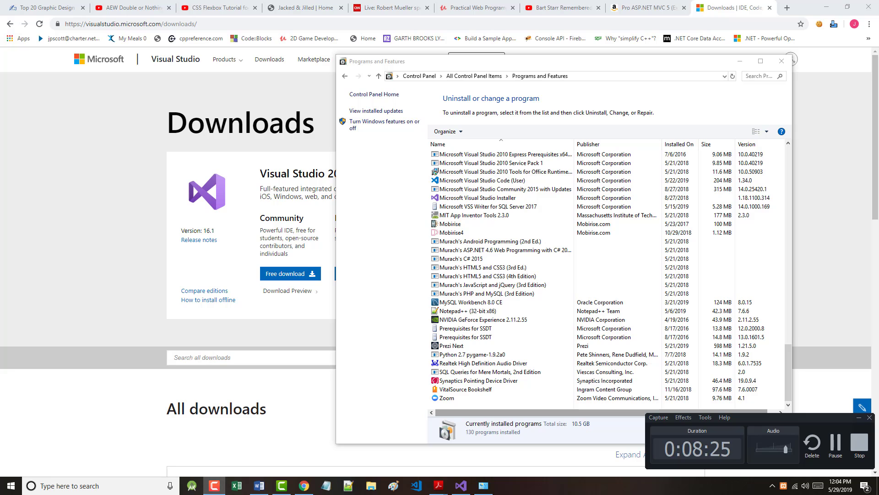
pyautogui.click(859, 417)
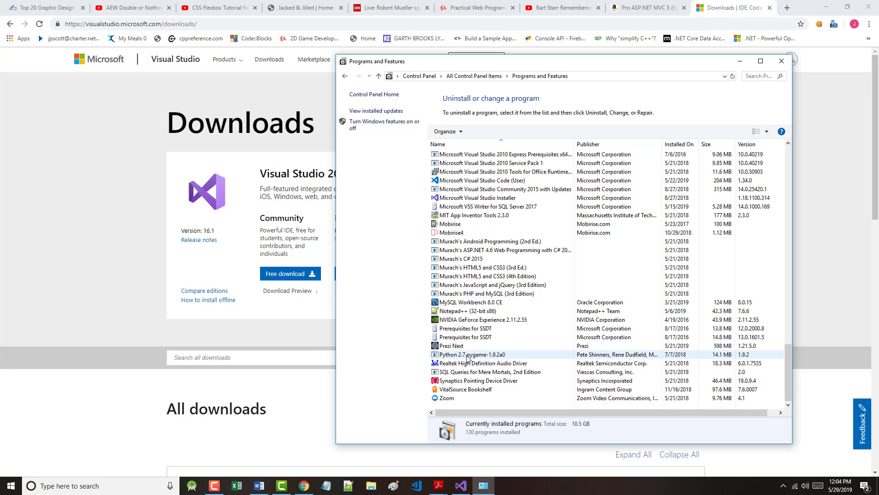
pyautogui.click(782, 61)
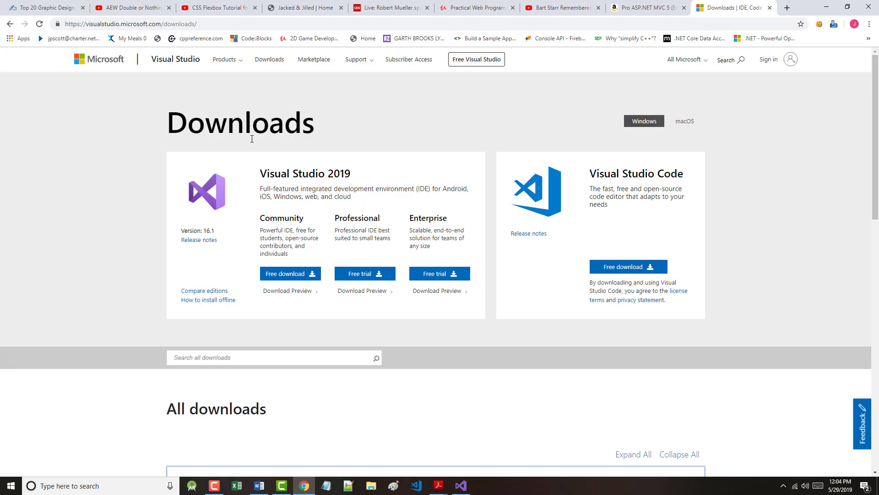
# Step: Download the free Visual Studio 2019 Community installer
pyautogui.scroll(-1, 303, 202)
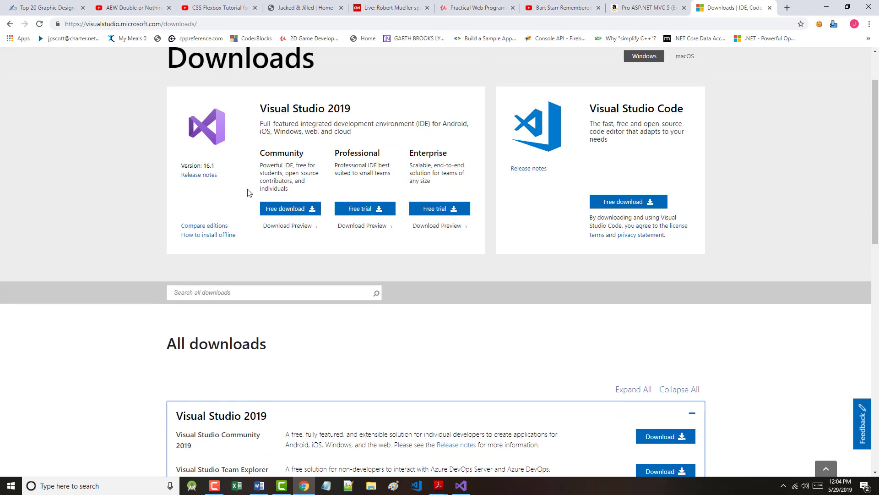
pyautogui.scroll(1, 305, 183)
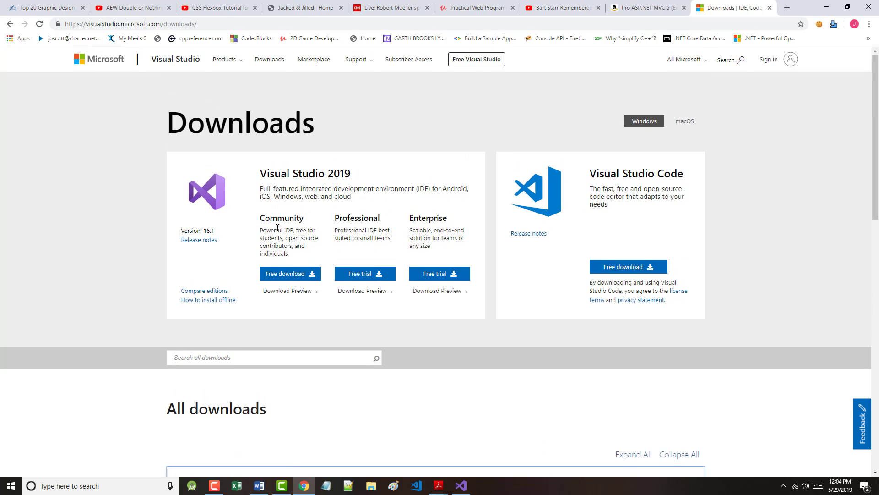
pyautogui.click(285, 277)
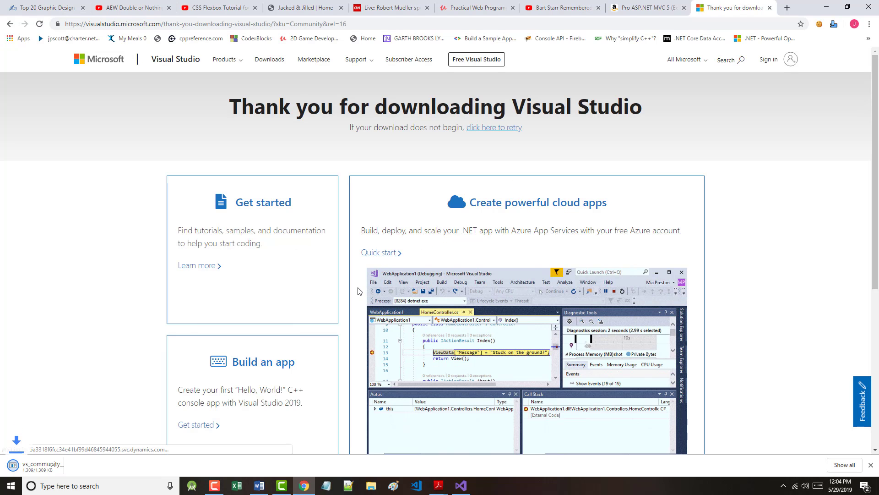
# Step: In the tips form, choose Web applications/services and move into the e-mail field
pyautogui.scroll(-1, 360, 292)
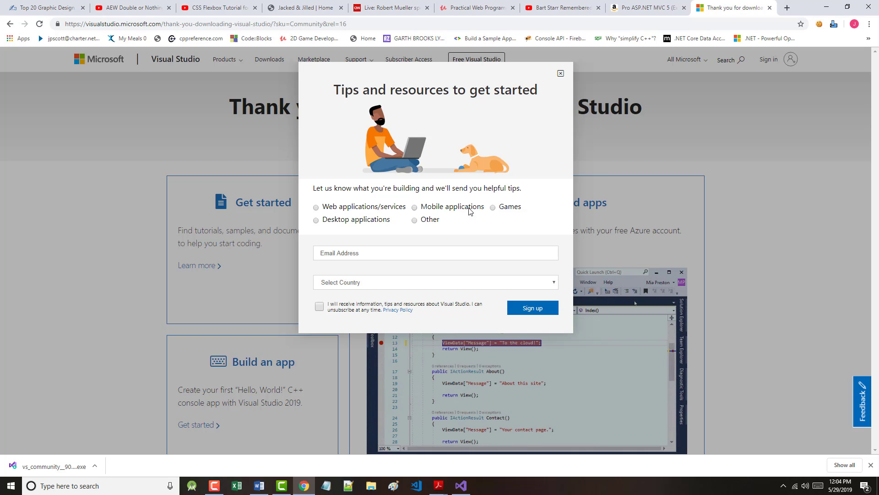
pyautogui.click(316, 207)
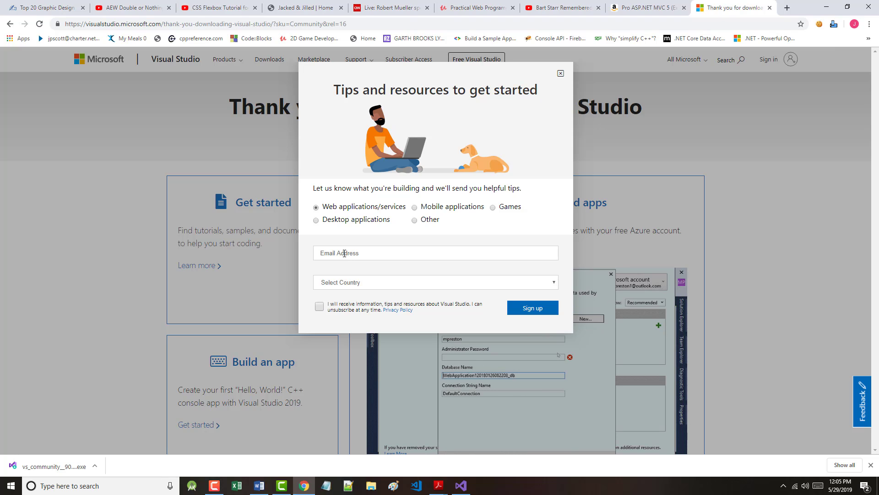
pyautogui.click(344, 253)
# Step: Autofill the e-mail and country, submit the tips sign-up, and answer 5+ years of experience
pyautogui.click(394, 276)
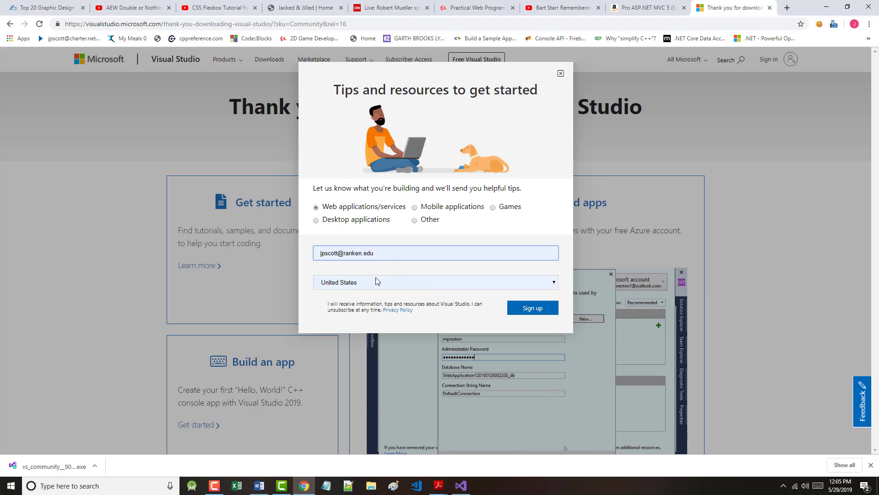
pyautogui.click(522, 310)
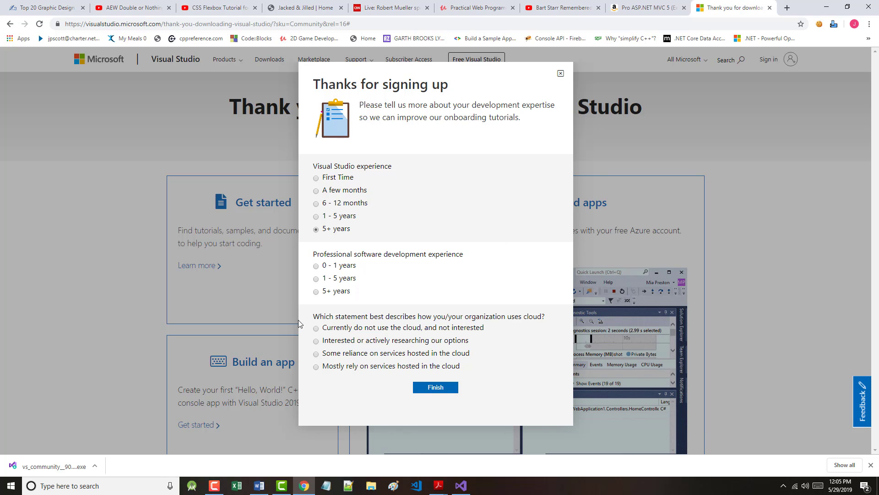
pyautogui.click(317, 291)
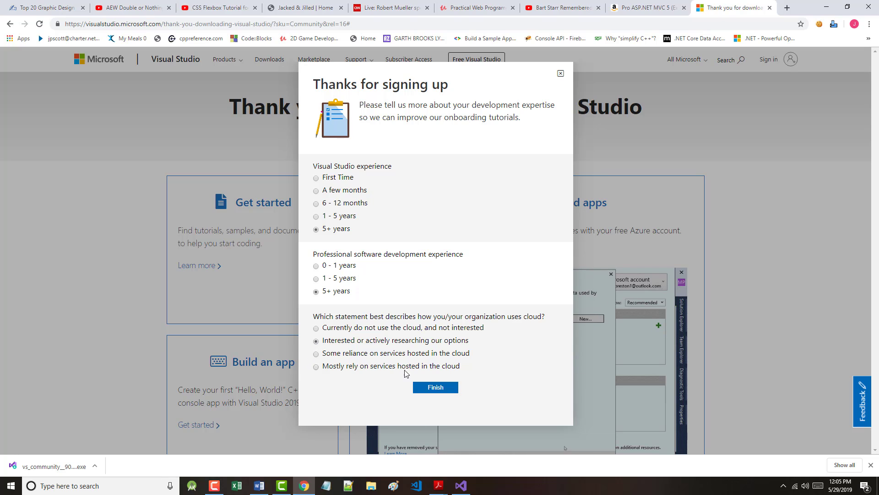
# Step: Finish the experience survey and dismiss the follow-up message to reach the Thank you page
pyautogui.click(435, 388)
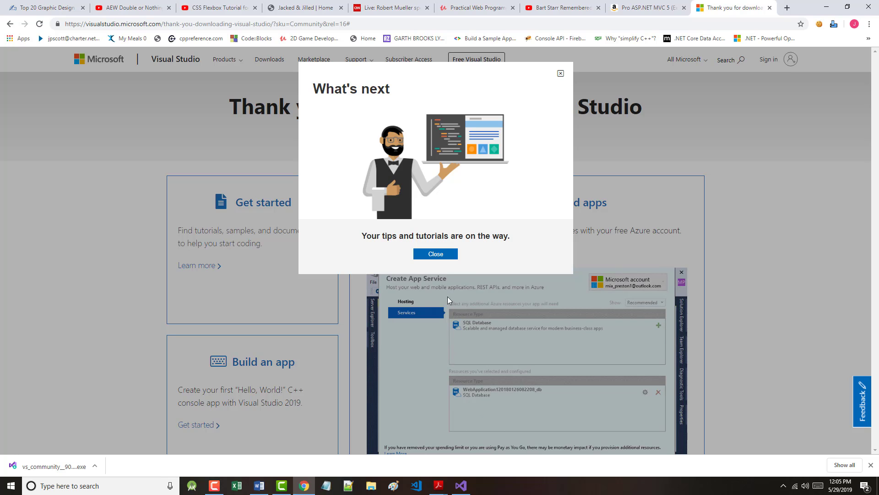
pyautogui.click(442, 254)
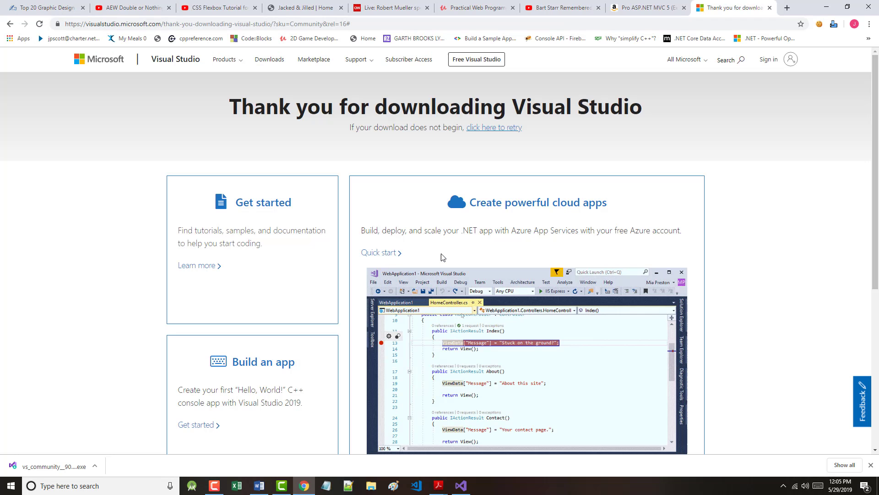
pyautogui.scroll(-2, 479, 270)
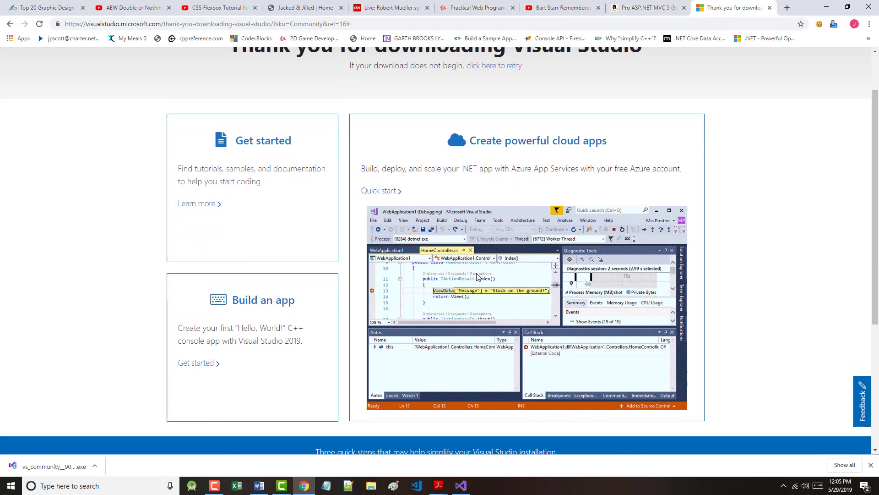
pyautogui.scroll(2, 477, 276)
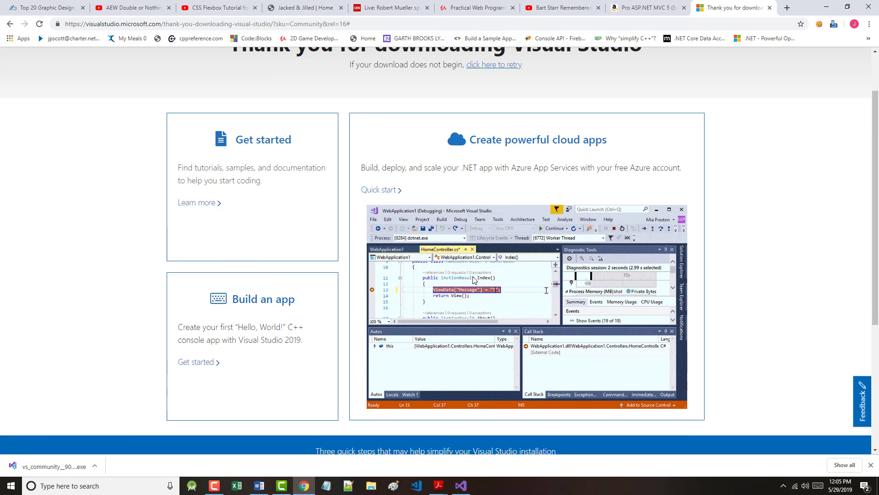
pyautogui.scroll(1, 472, 281)
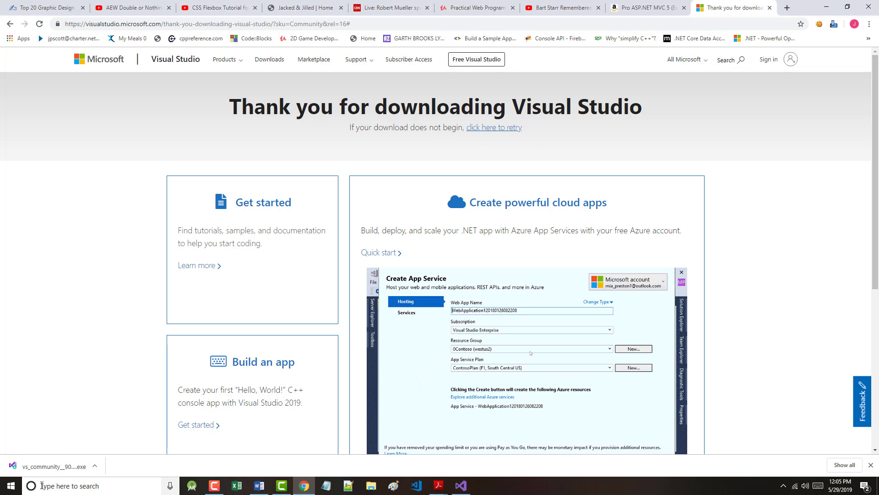
# Step: Run the downloaded Visual Studio Community installer, allow it, and accept the setup notice
pyautogui.click(51, 471)
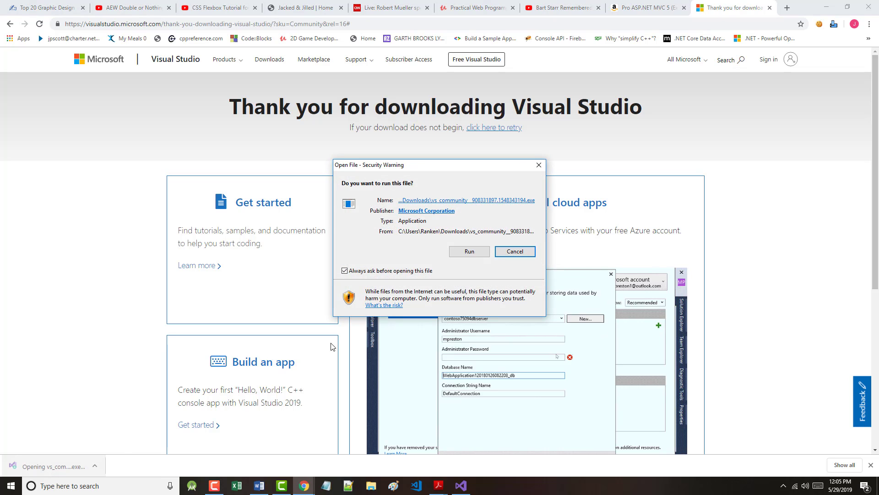
pyautogui.click(465, 250)
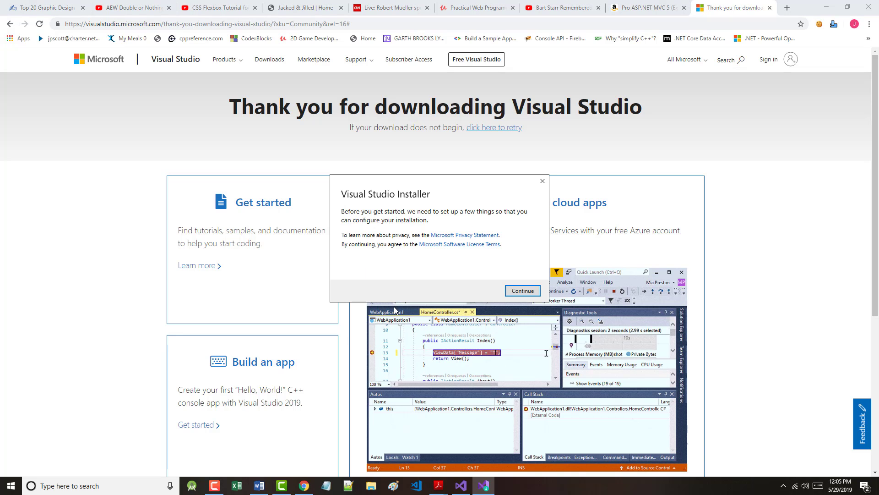
pyautogui.click(516, 292)
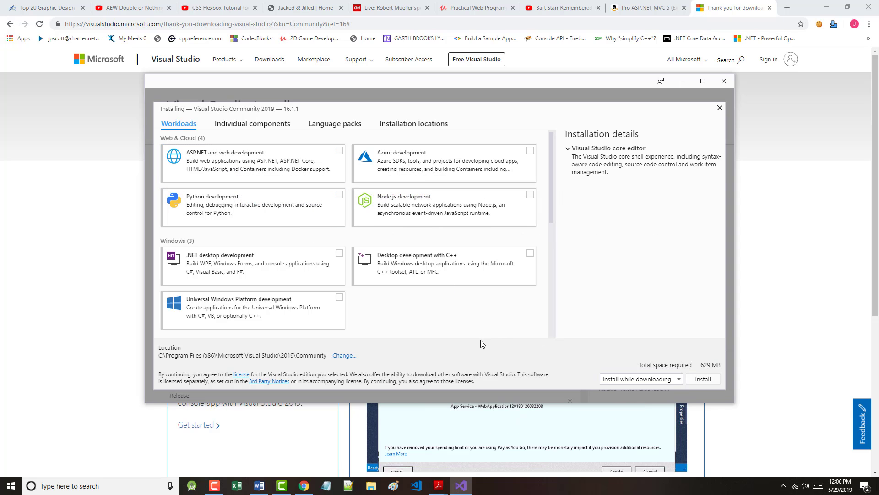
# Step: Tick ASP.NET and web development, Azure development and .NET desktop development, totalling 9.52 GB
pyautogui.click(237, 167)
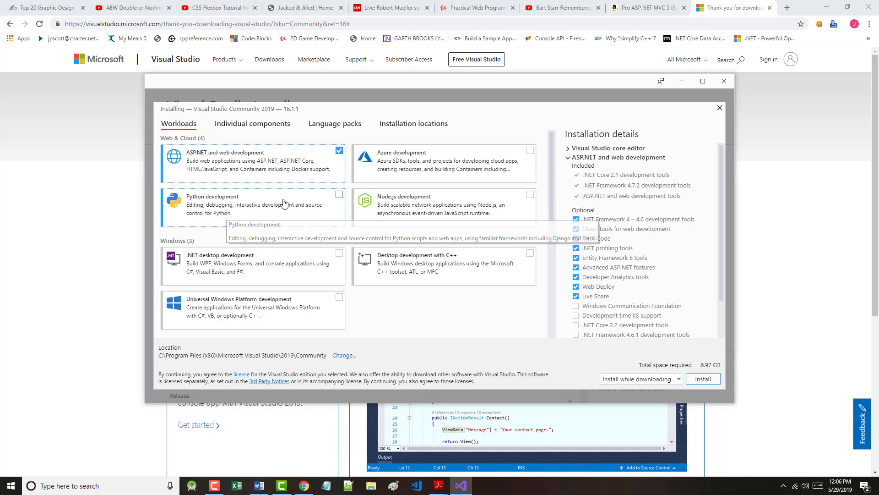
pyautogui.click(413, 168)
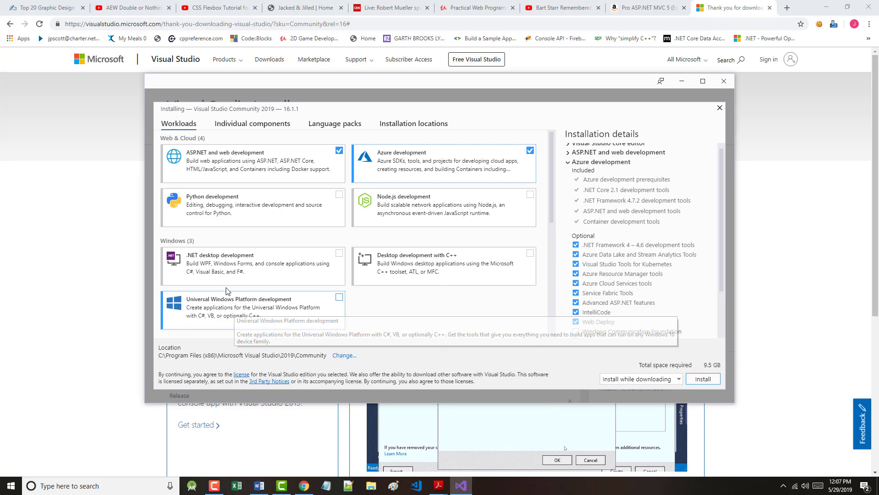
pyautogui.click(247, 266)
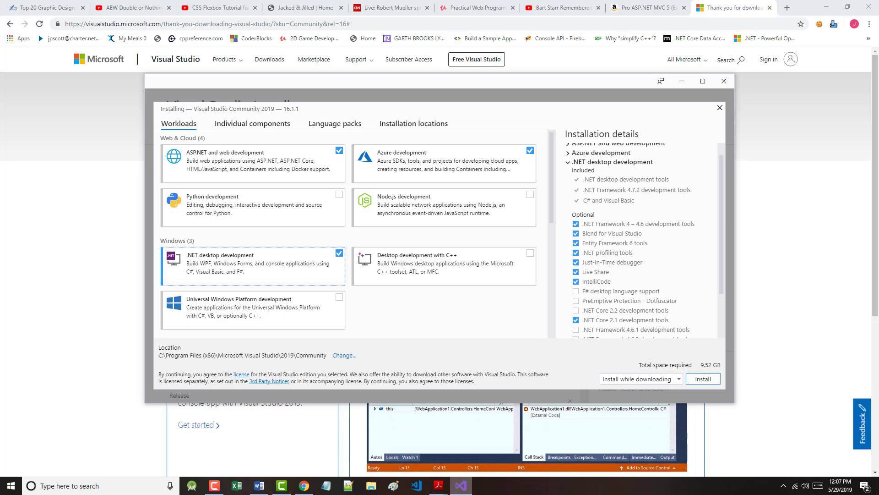
pyautogui.click(372, 485)
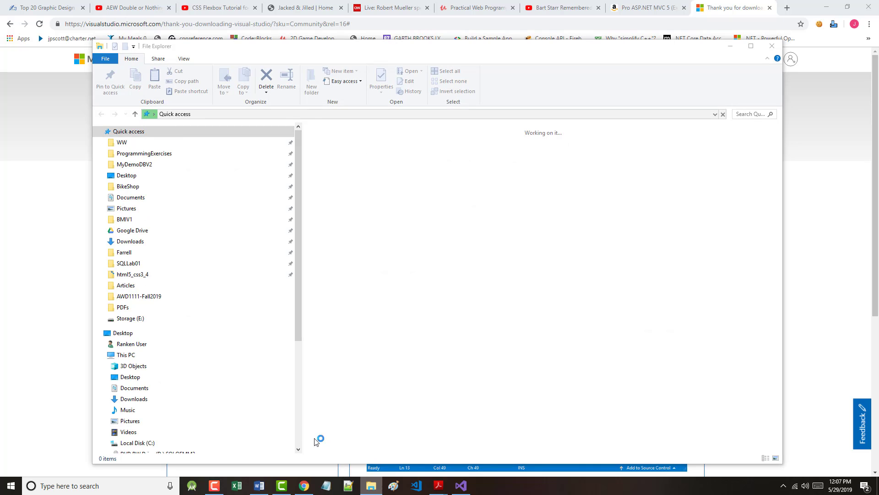
pyautogui.scroll(-1, 183, 389)
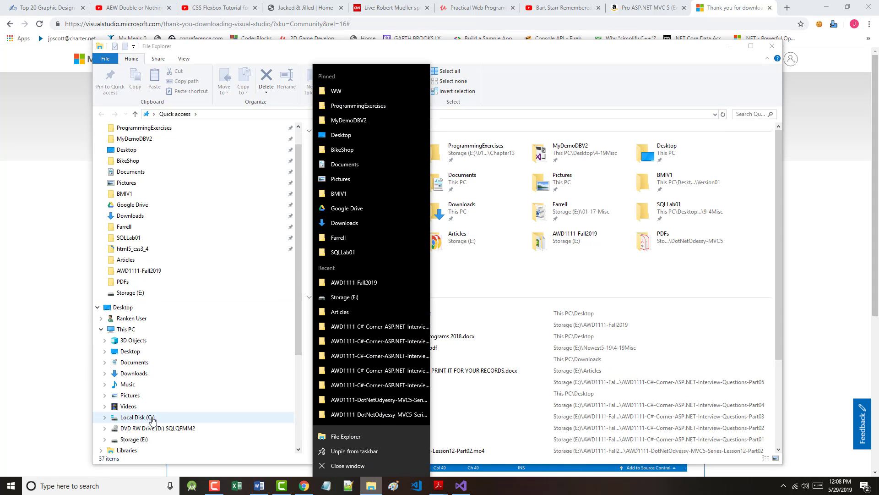
pyautogui.rightClick(153, 417)
pyautogui.click(201, 409)
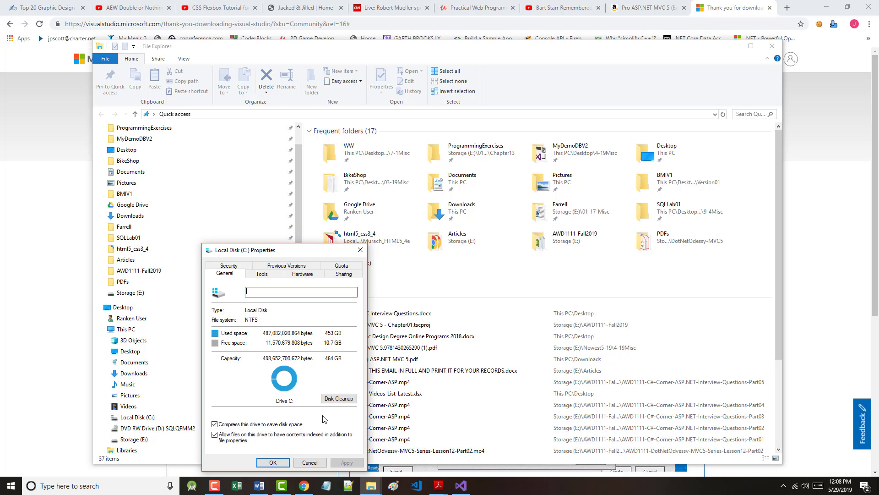
pyautogui.click(309, 462)
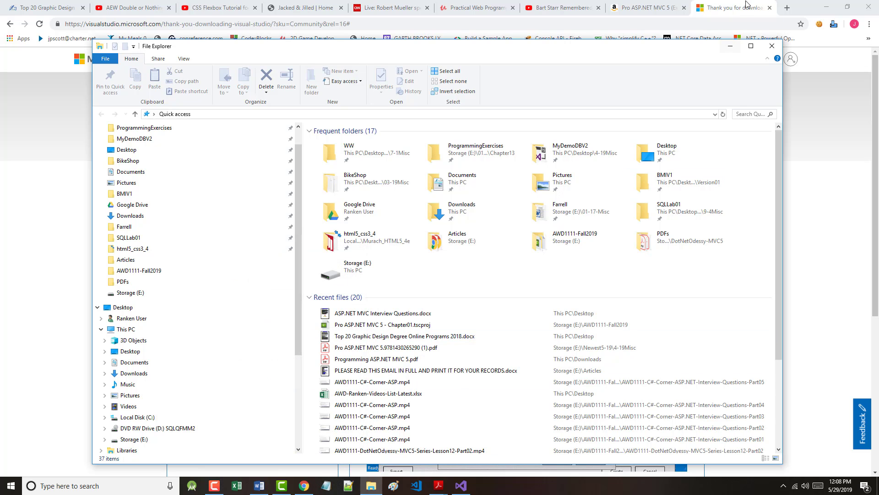
pyautogui.click(772, 46)
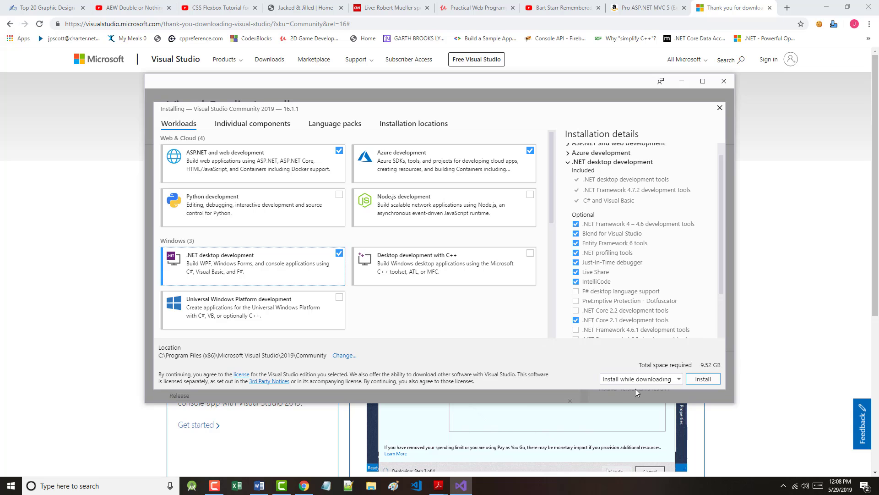
# Step: Install Visual Studio Community 2019 using 'Install while downloading', choosing Not now on the survey
pyautogui.click(680, 379)
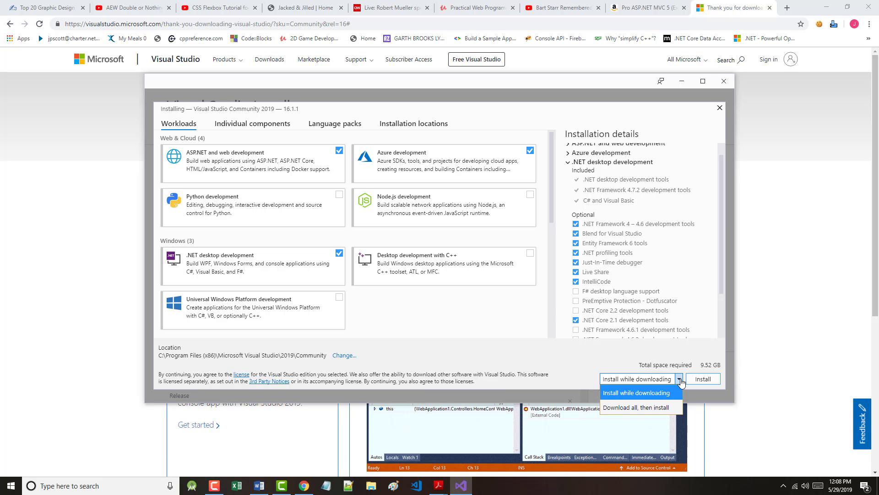
pyautogui.click(681, 381)
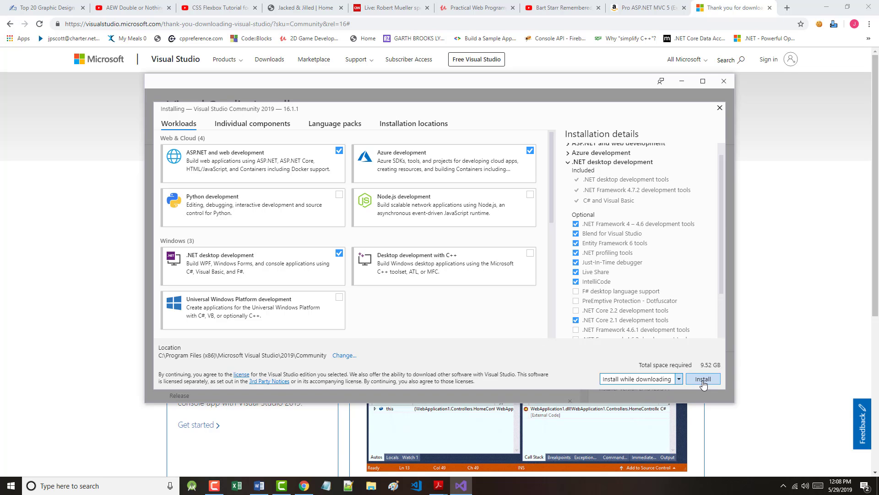
pyautogui.click(703, 380)
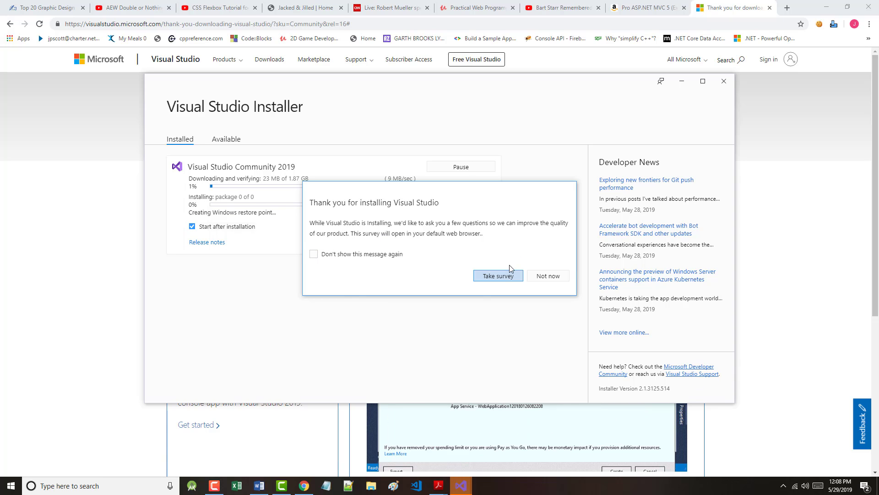
pyautogui.click(546, 278)
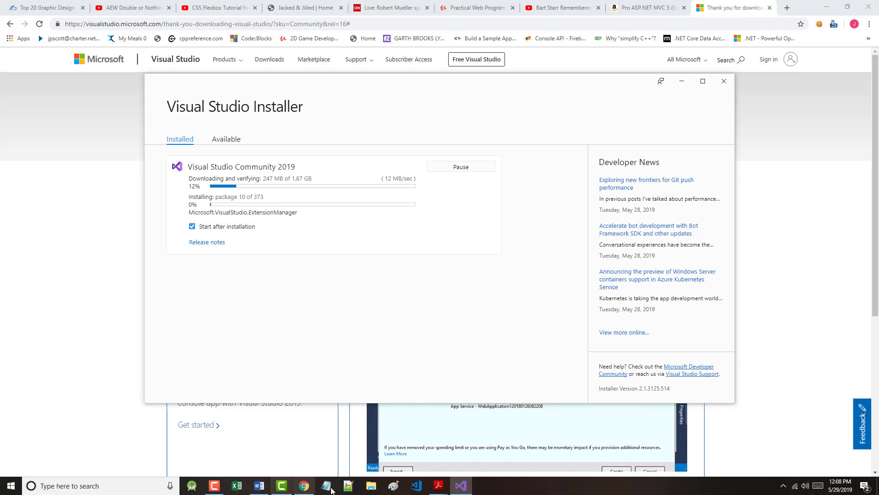
pyautogui.click(215, 486)
pyautogui.click(836, 444)
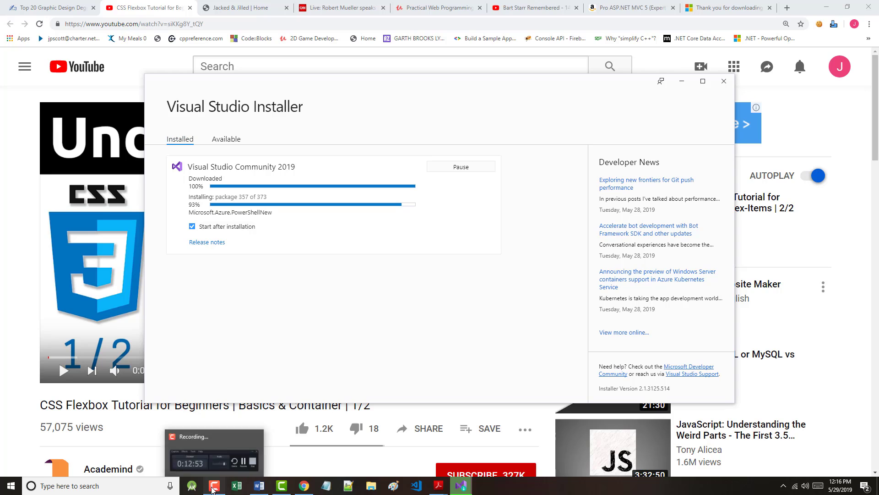
# Step: Wait until Visual Studio Community 2019 16.1.1 shows as installed and up to date
pyautogui.click(214, 486)
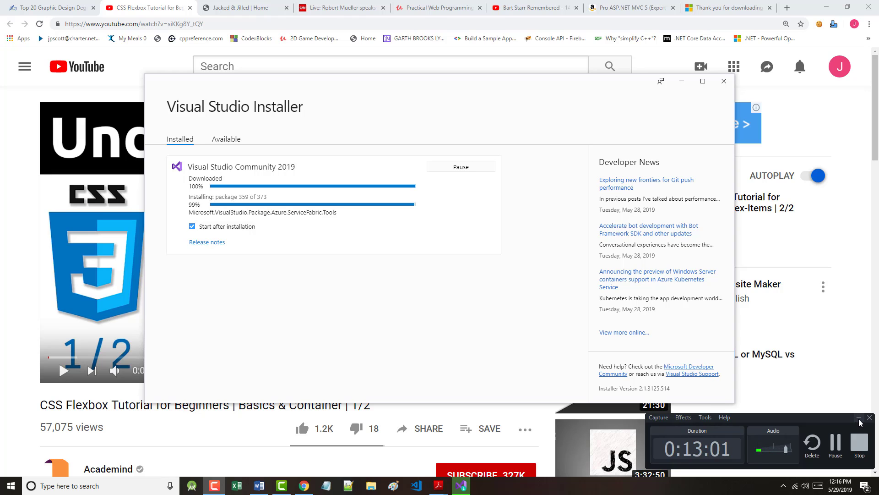
pyautogui.click(859, 418)
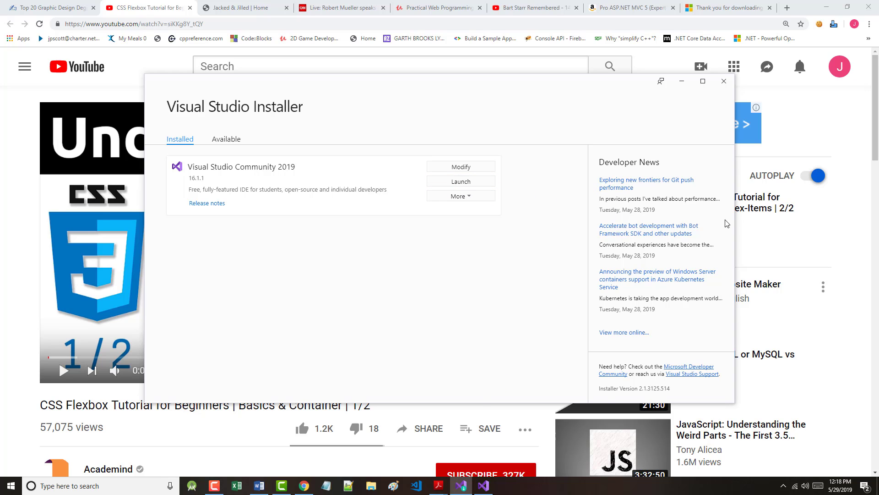
# Step: Launch Visual Studio 2019 and scroll through its recent-projects list
pyautogui.click(681, 81)
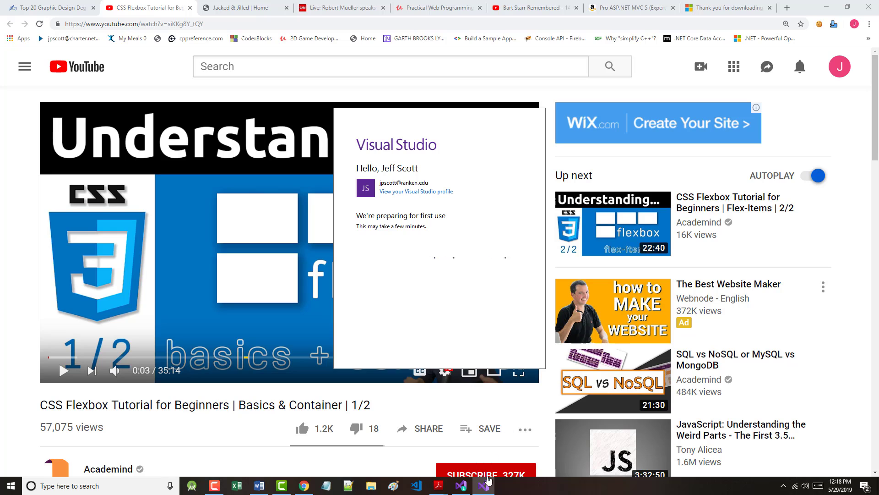
pyautogui.moveTo(488, 486)
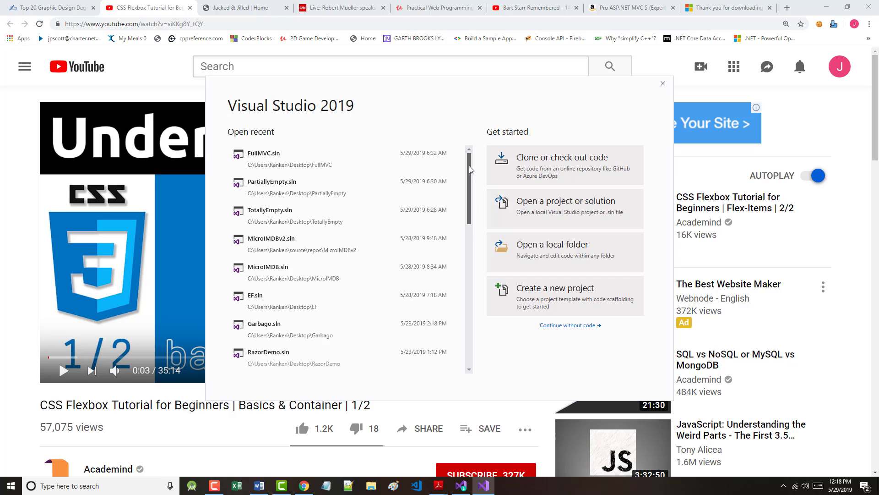
pyautogui.moveTo(469, 166); pyautogui.dragTo(468, 272)
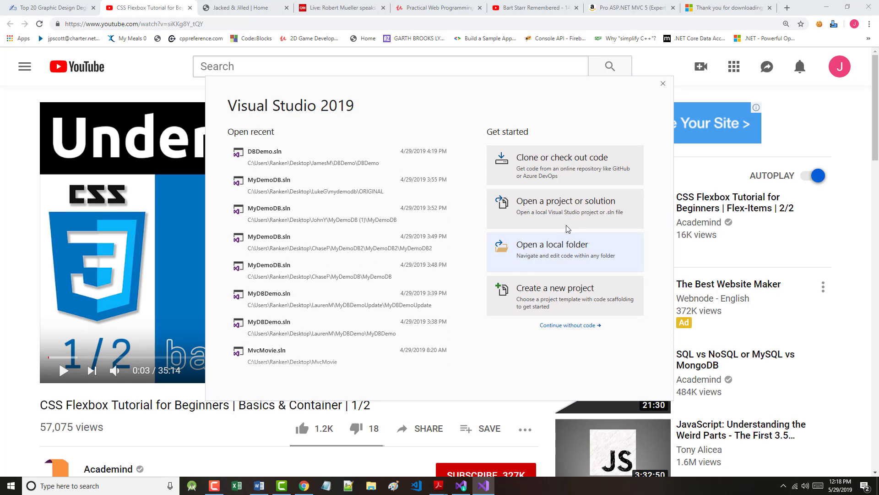
# Step: Look over the new-project templates in Create a new project, then close the window
pyautogui.click(567, 315)
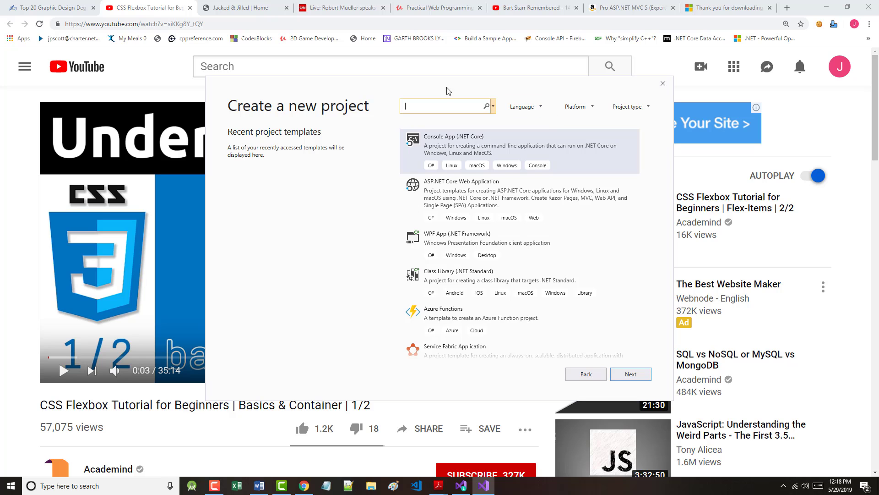
pyautogui.moveTo(455, 94); pyautogui.dragTo(298, 48)
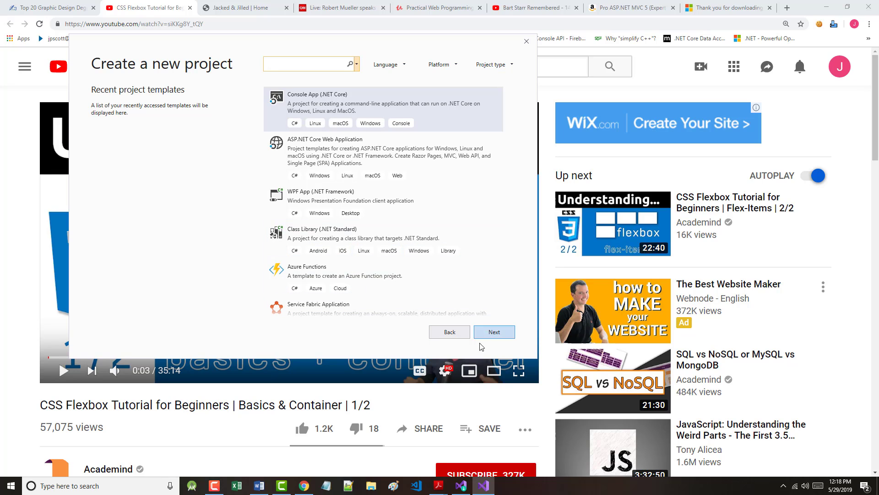
pyautogui.click(526, 41)
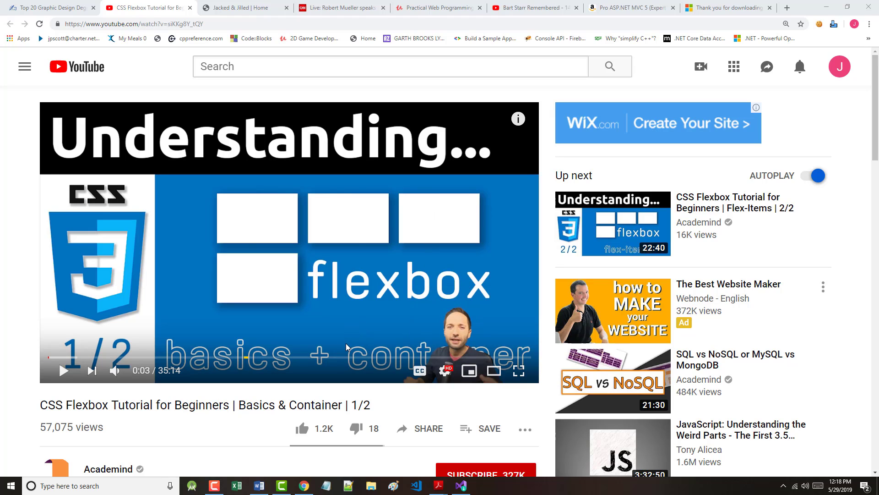
pyautogui.click(461, 487)
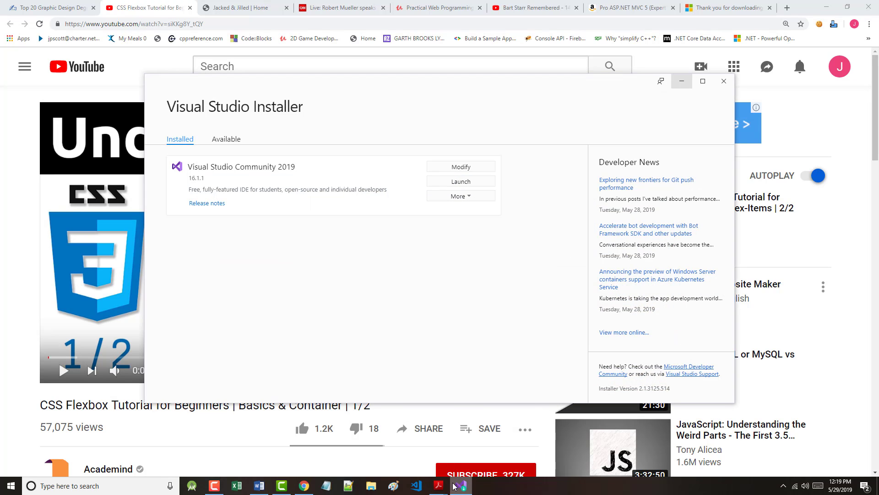
pyautogui.click(723, 81)
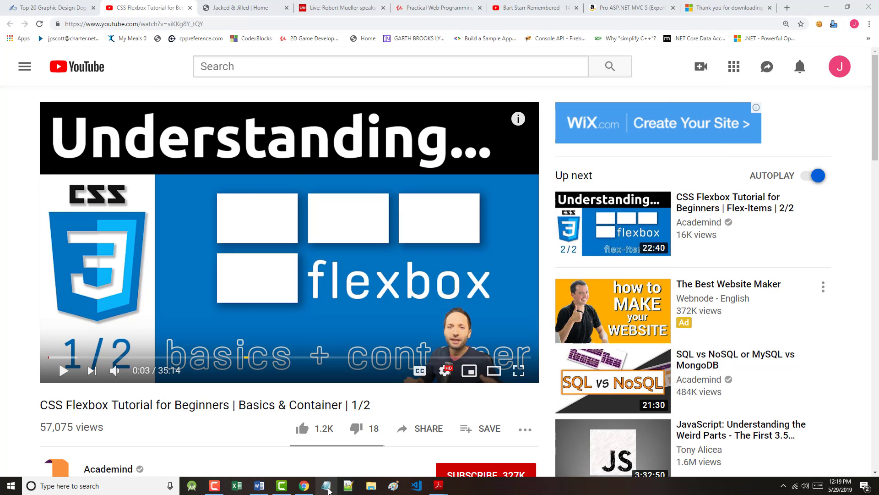
pyautogui.click(215, 490)
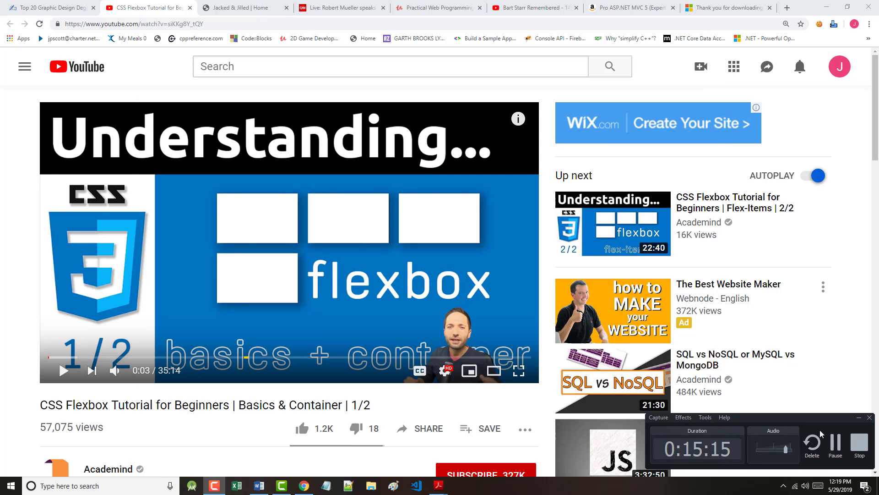